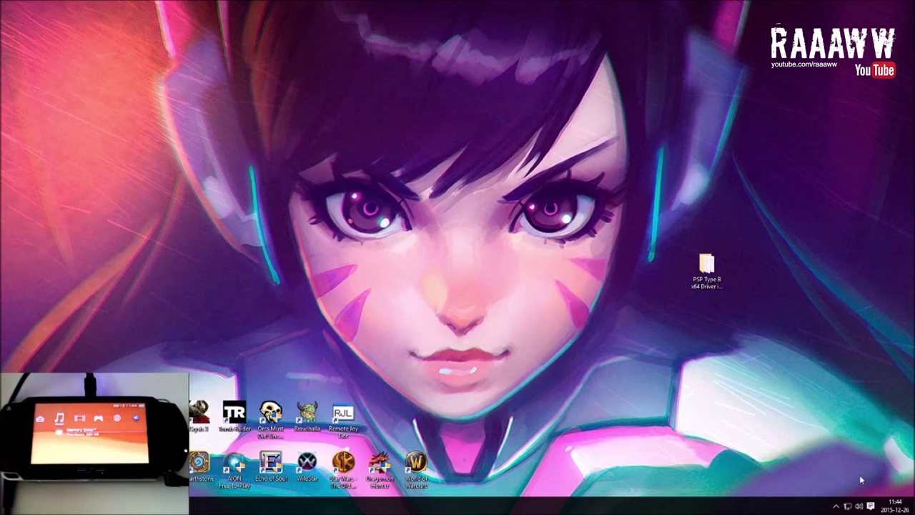
Enable "Listen to this device" for the Realtek High Definition Audio microphone in the recording device settings and apply it.
{"action": "right_click", "coordinate": [863, 508]}
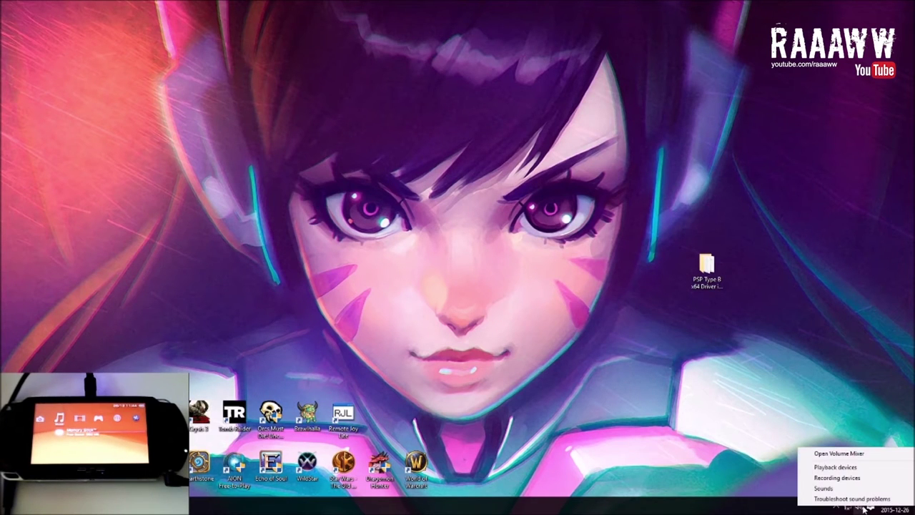
{"action": "left_click", "coordinate": [837, 478]}
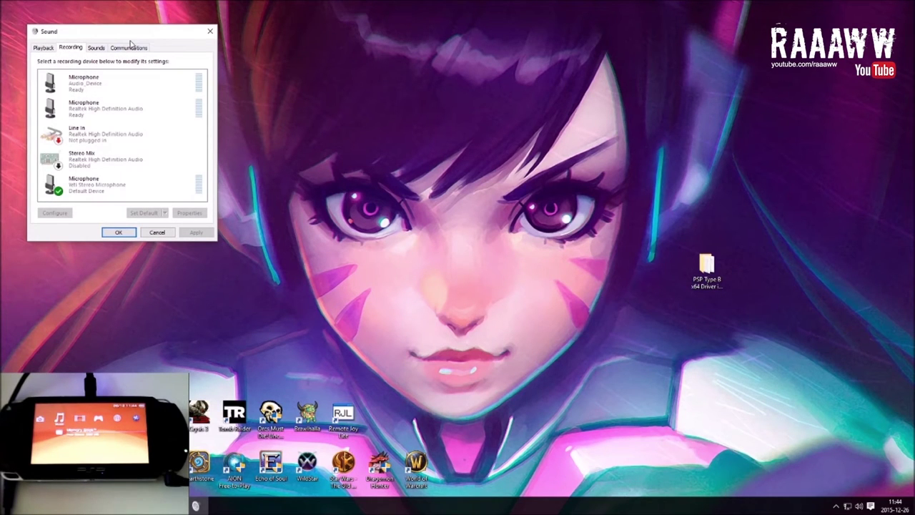
{"action": "left_click_drag", "start_coordinate": [127, 34], "coordinate": [131, 53]}
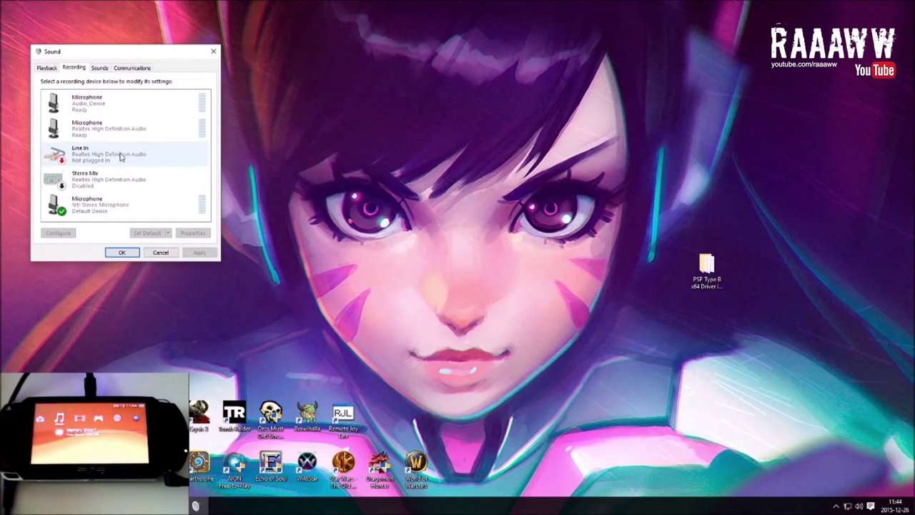
{"action": "left_click", "coordinate": [102, 130]}
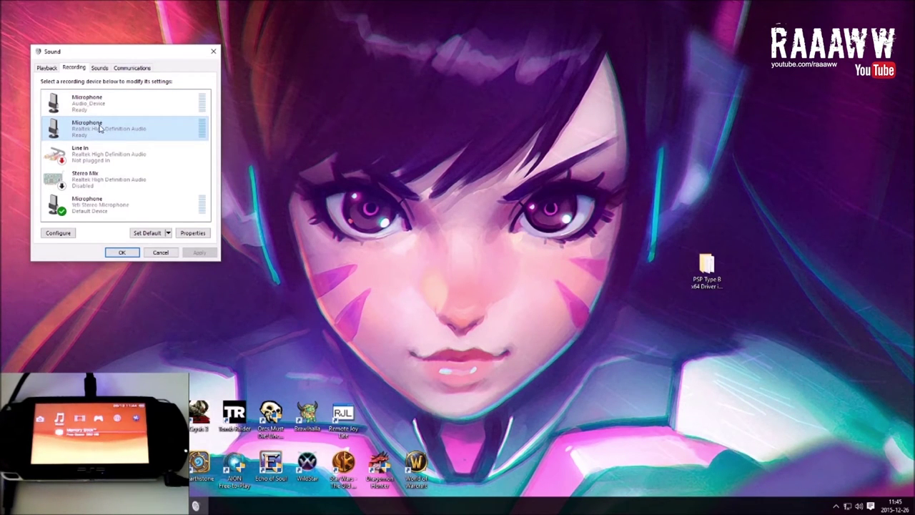
{"action": "right_click", "coordinate": [102, 129]}
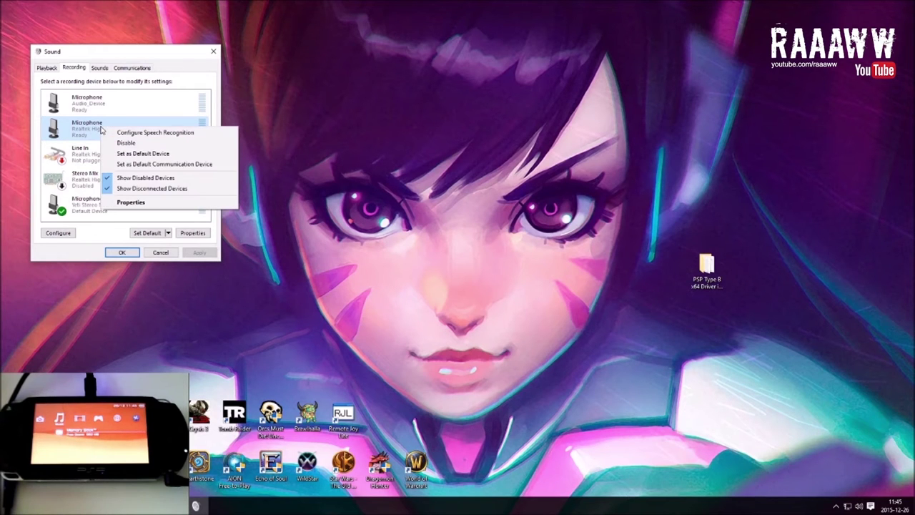
{"action": "left_click", "coordinate": [129, 205]}
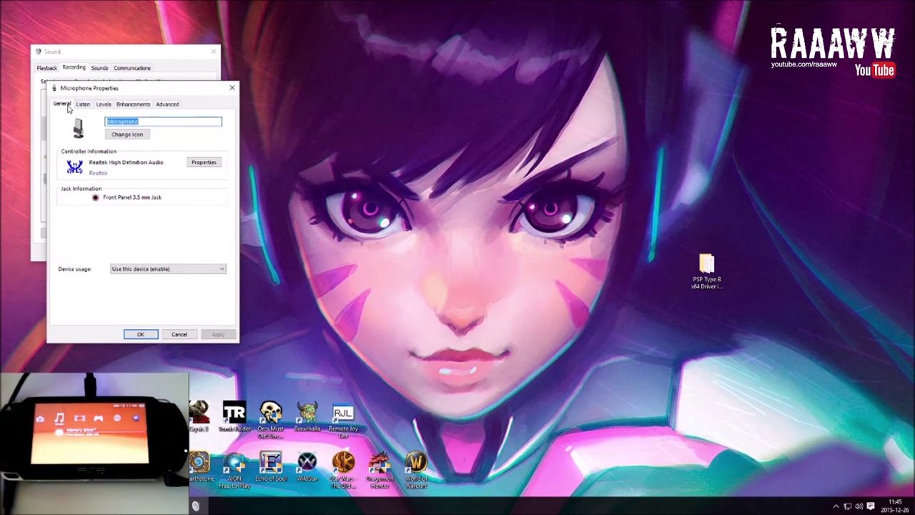
{"action": "left_click", "coordinate": [81, 106]}
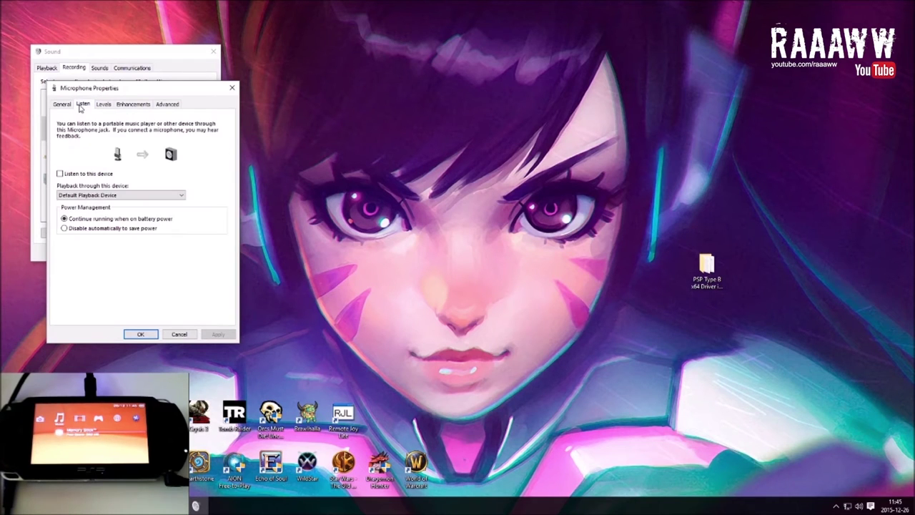
{"action": "left_click", "coordinate": [63, 174]}
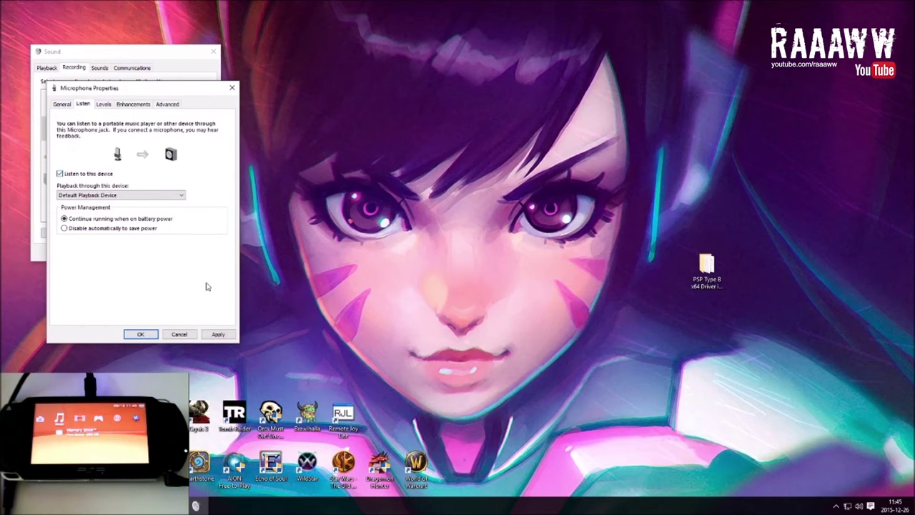
{"action": "left_click", "coordinate": [214, 335]}
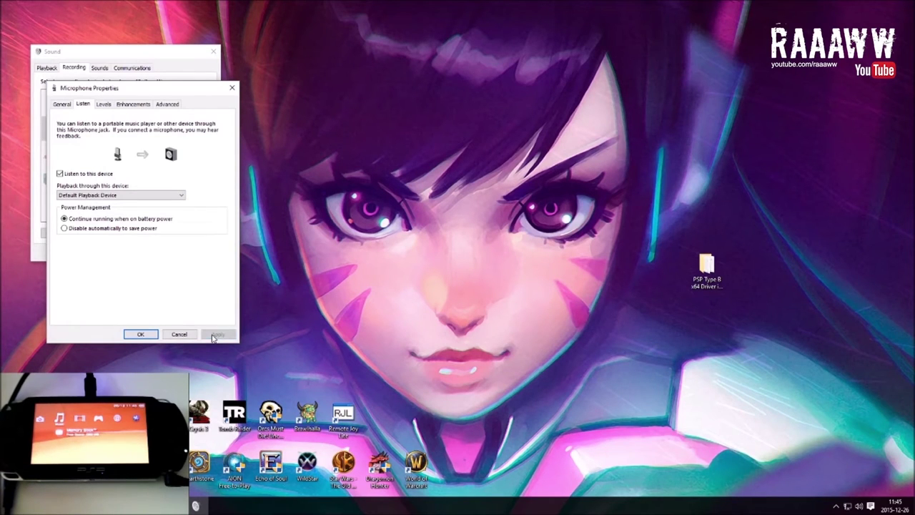
{"action": "left_click", "coordinate": [142, 336]}
Move the Sound window out of the way and open Realtek HD Audio Manager beside it.
{"action": "left_click_drag", "start_coordinate": [130, 53], "coordinate": [306, 91]}
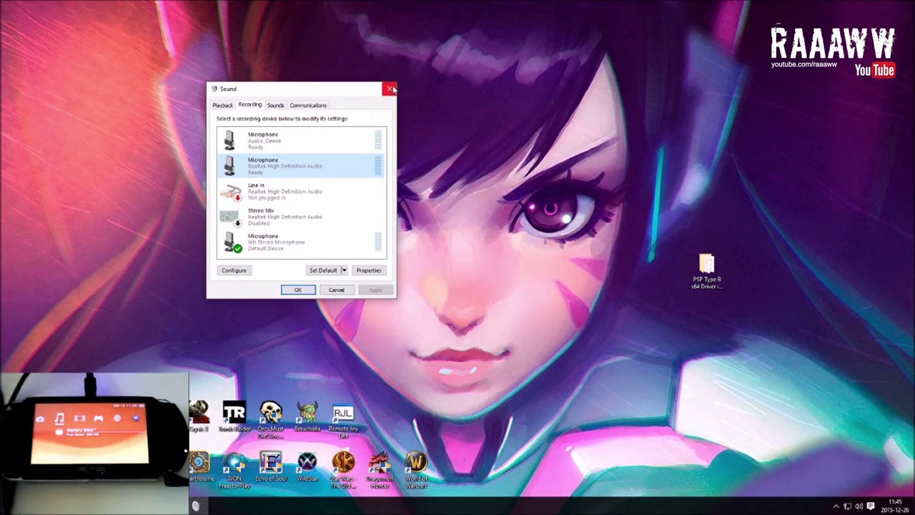
{"action": "left_click_drag", "start_coordinate": [284, 92], "coordinate": [737, 63]}
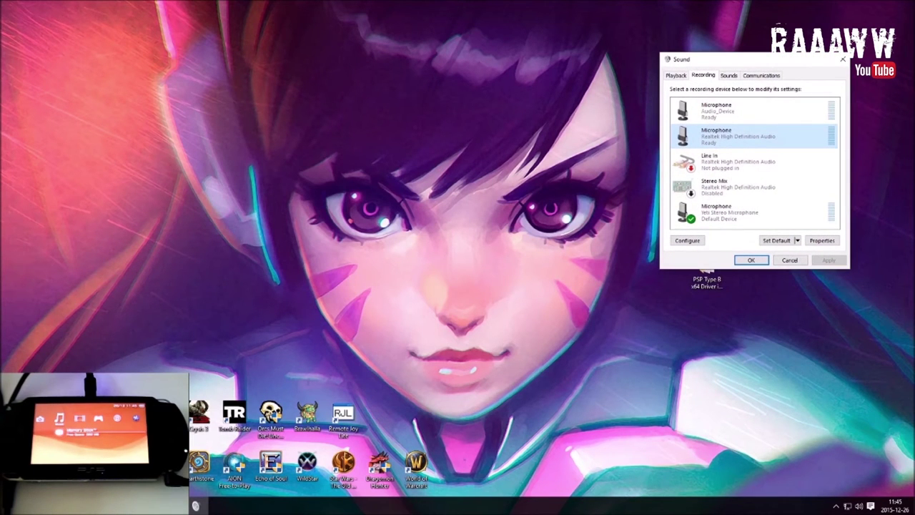
{"action": "key", "text": "super+s"}
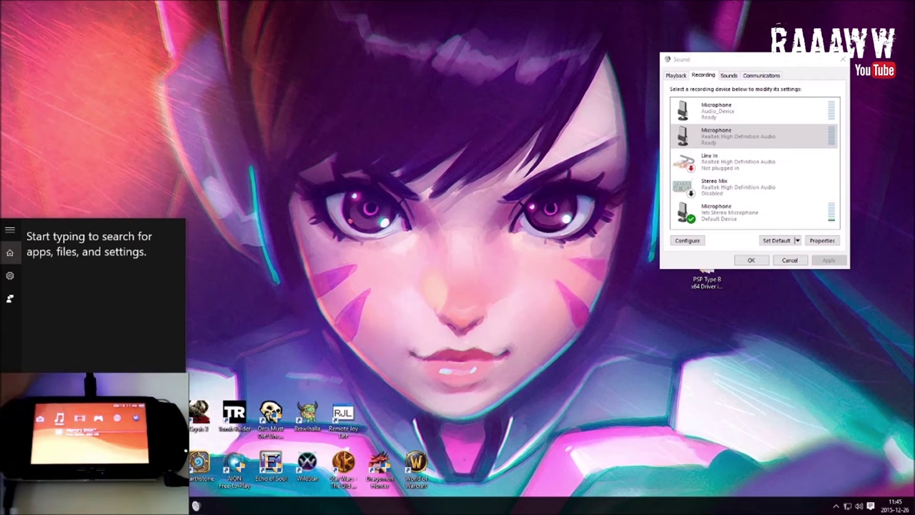
{"action": "type", "text": "realtek"}
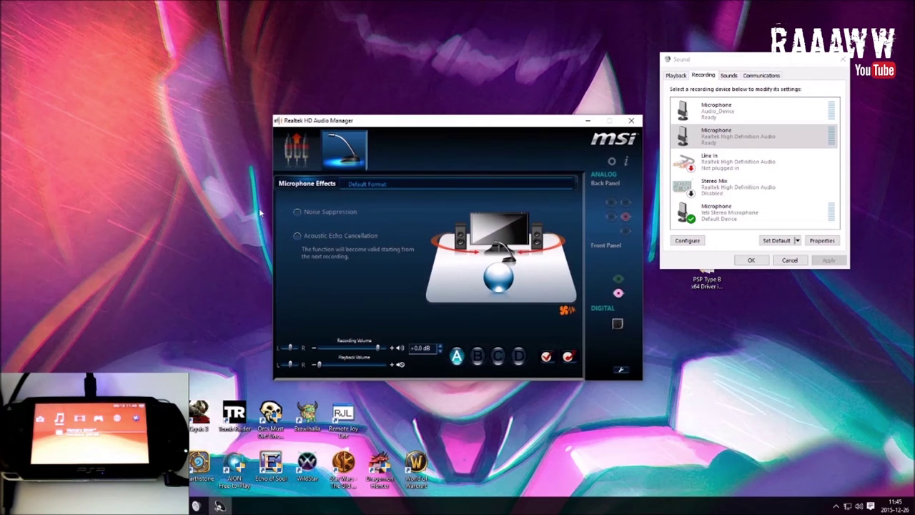
{"action": "left_click_drag", "start_coordinate": [437, 125], "coordinate": [341, 127]}
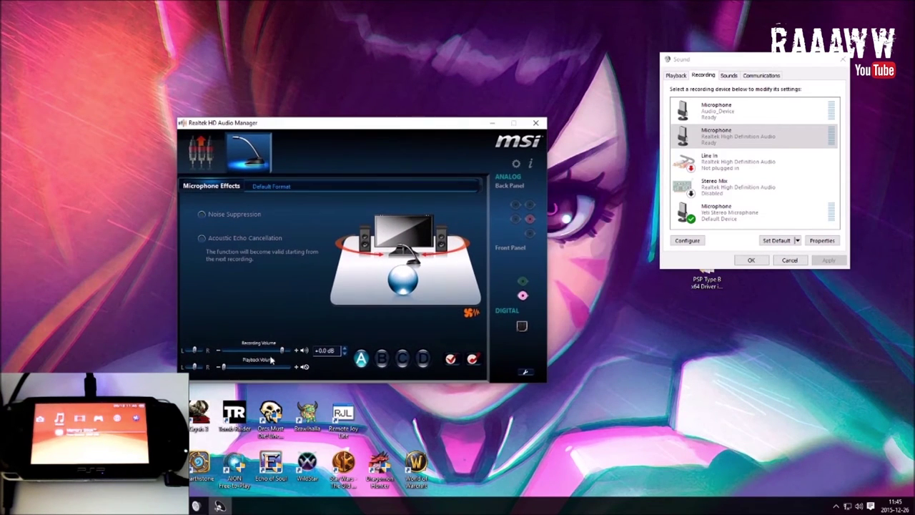
Adjust the microphone's recording volume through several levels, including 60, and leave it near the low end.
{"action": "left_click_drag", "start_coordinate": [282, 351], "coordinate": [236, 350]}
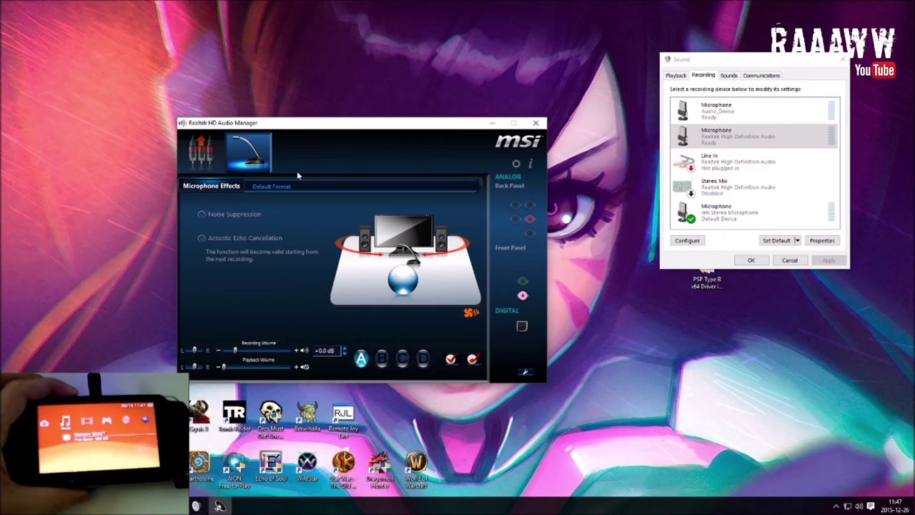
{"action": "left_click_drag", "start_coordinate": [234, 353], "coordinate": [265, 354]}
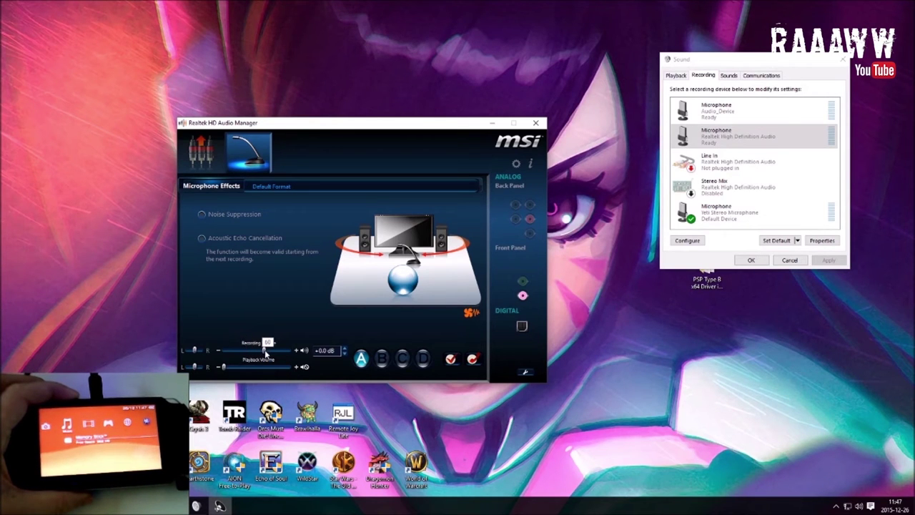
{"action": "left_click_drag", "start_coordinate": [267, 350], "coordinate": [264, 350]}
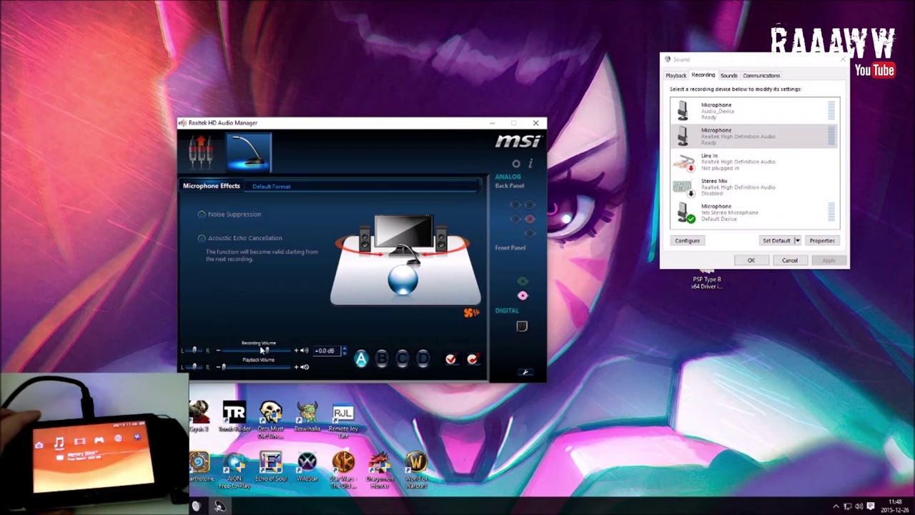
{"action": "left_click_drag", "start_coordinate": [268, 353], "coordinate": [233, 353]}
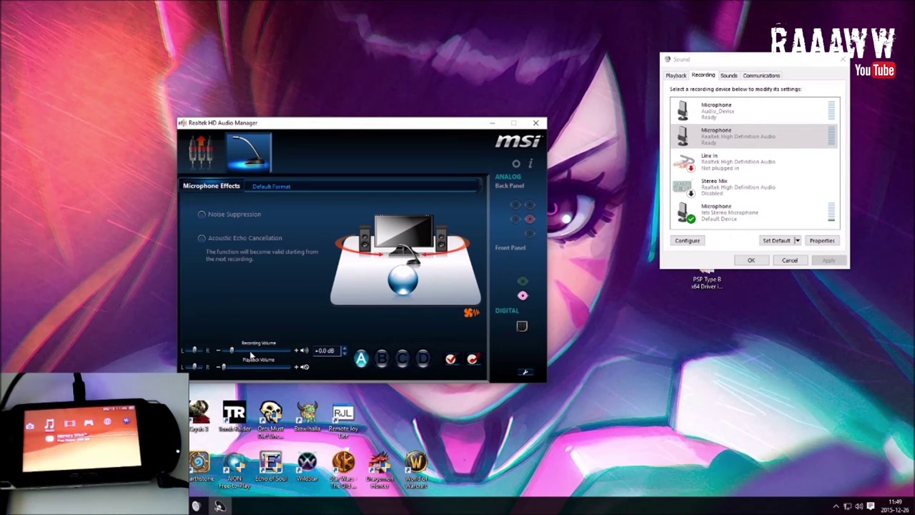
Disable "Listen to this device" for the Realtek microphone, then close the Sound settings and Realtek HD Audio Manager.
{"action": "left_click_drag", "start_coordinate": [750, 60], "coordinate": [734, 81]}
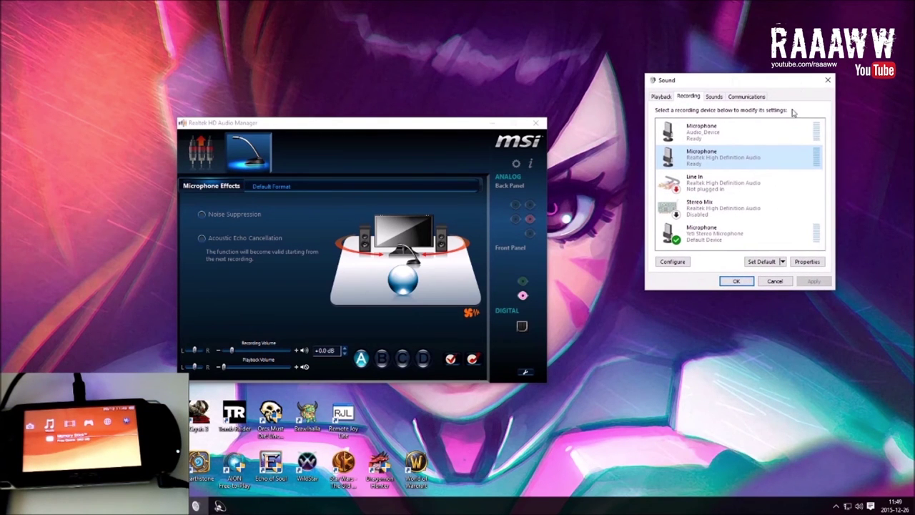
{"action": "right_click", "coordinate": [714, 161]}
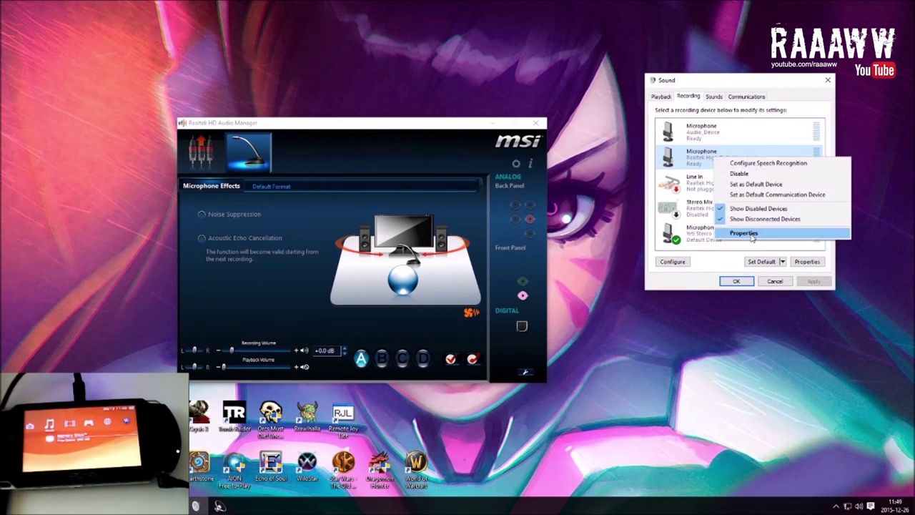
{"action": "left_click", "coordinate": [748, 235]}
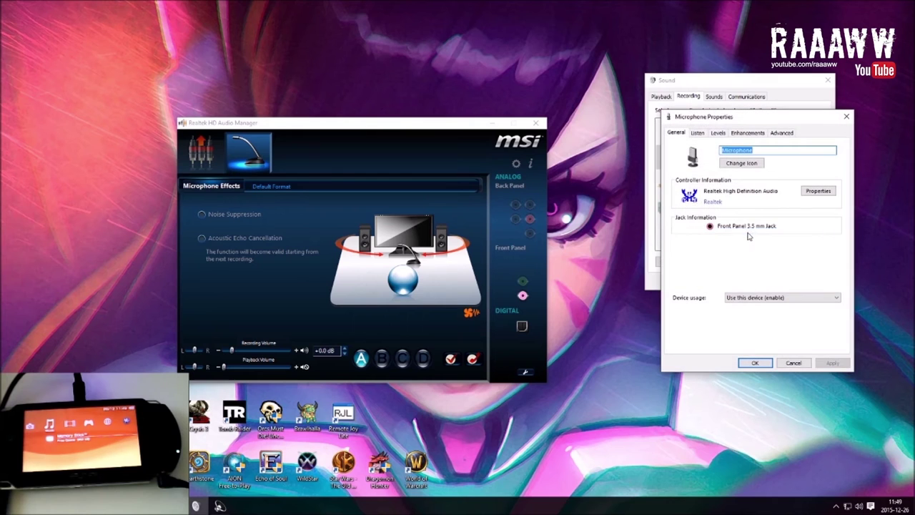
{"action": "left_click", "coordinate": [699, 134]}
{"action": "left_click", "coordinate": [675, 203]}
{"action": "left_click", "coordinate": [832, 363]}
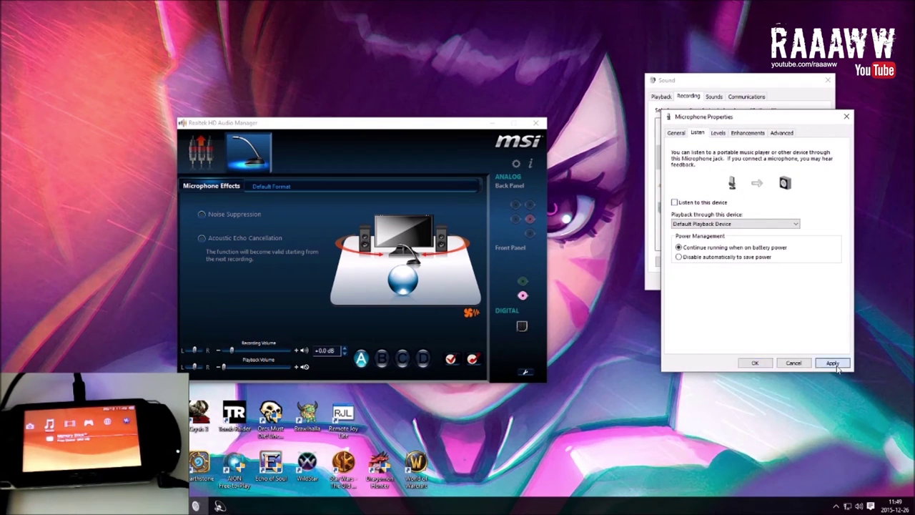
{"action": "left_click", "coordinate": [755, 362]}
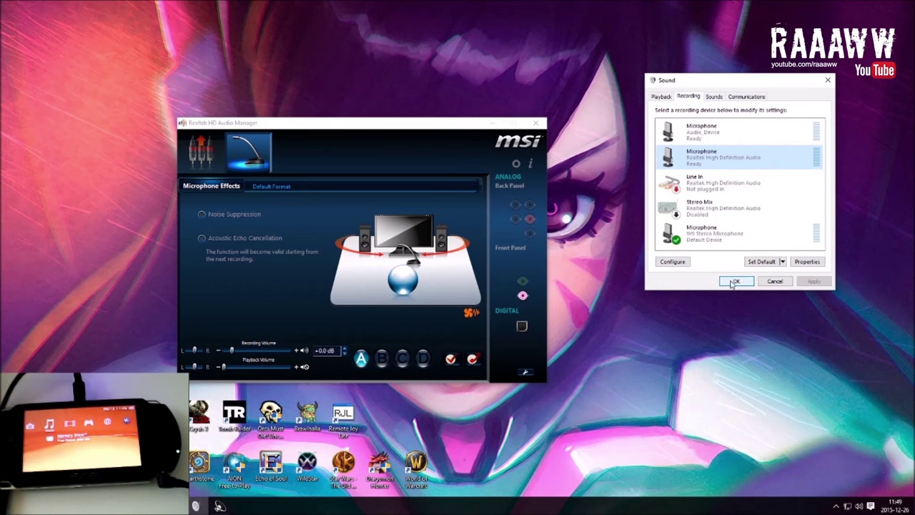
{"action": "left_click", "coordinate": [734, 281]}
{"action": "left_click_drag", "start_coordinate": [402, 124], "coordinate": [433, 102]}
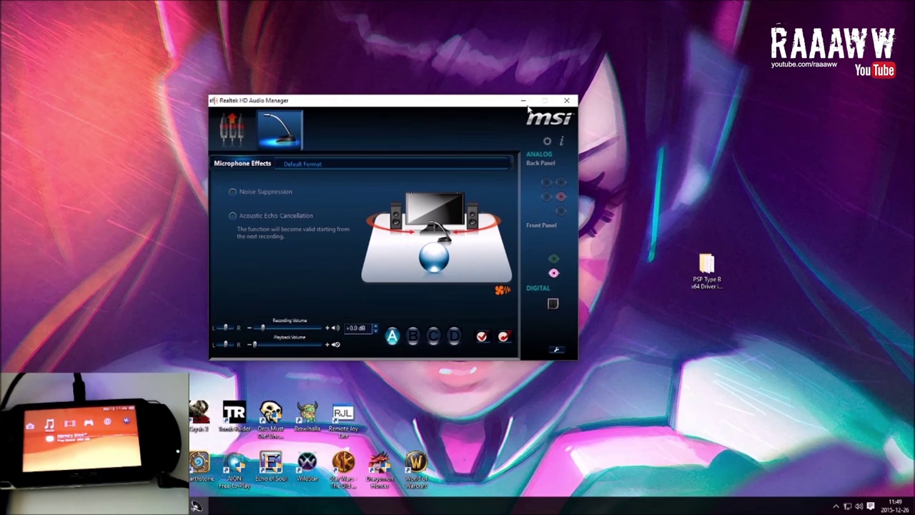
{"action": "left_click", "coordinate": [571, 101]}
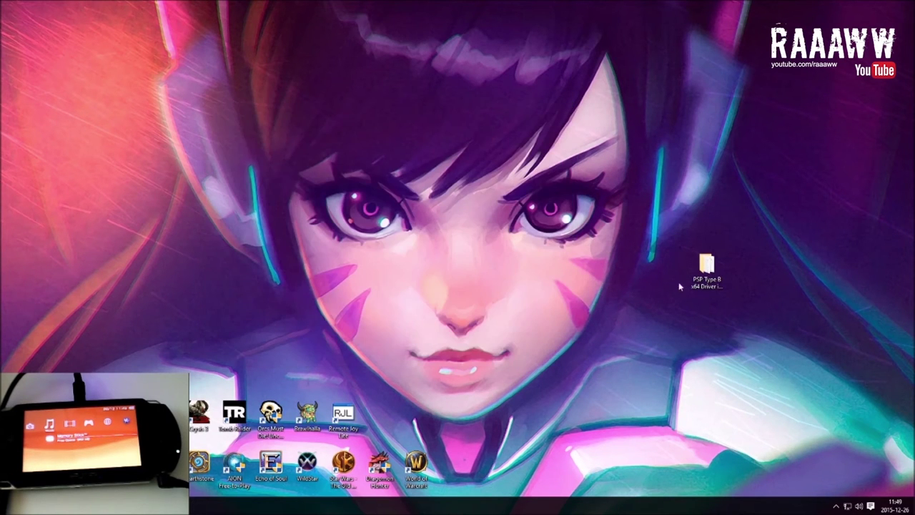
Make the Realtek High Definition Audio microphone the default recording device and confirm the Sound settings.
{"action": "right_click", "coordinate": [859, 506]}
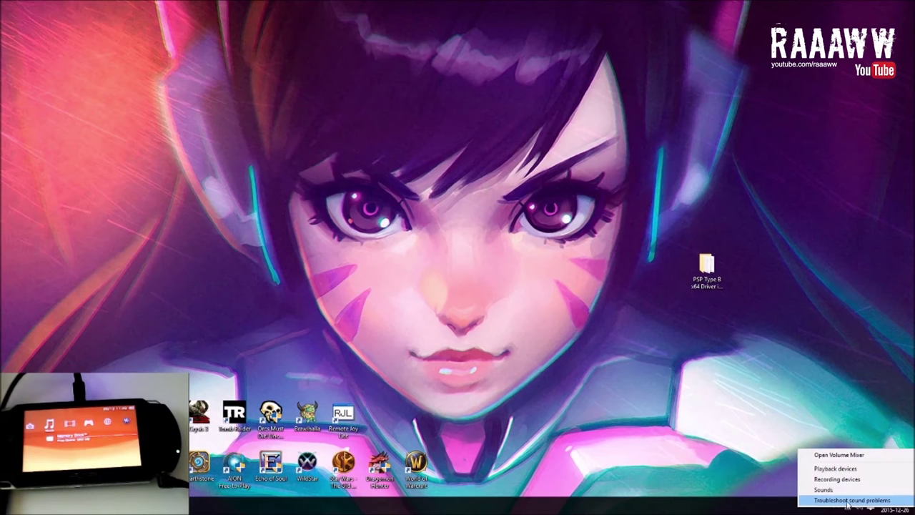
{"action": "left_click", "coordinate": [830, 480]}
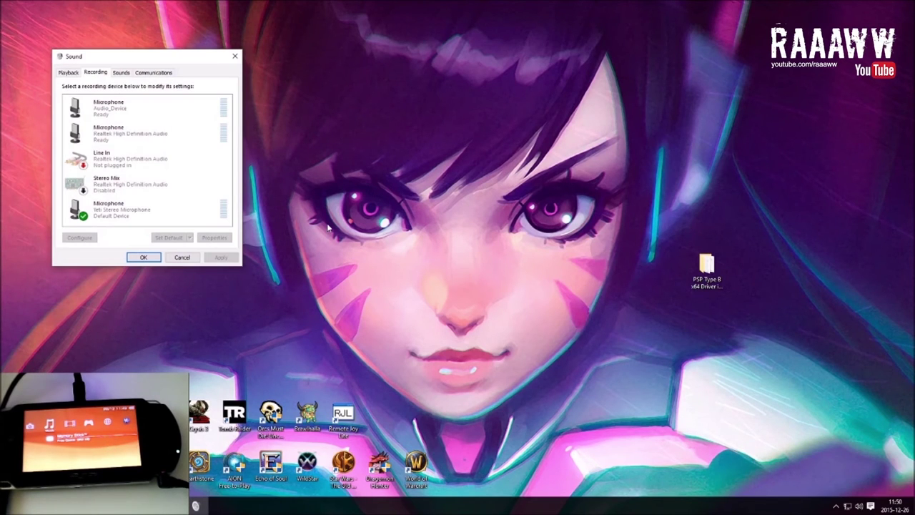
{"action": "left_click", "coordinate": [204, 132]}
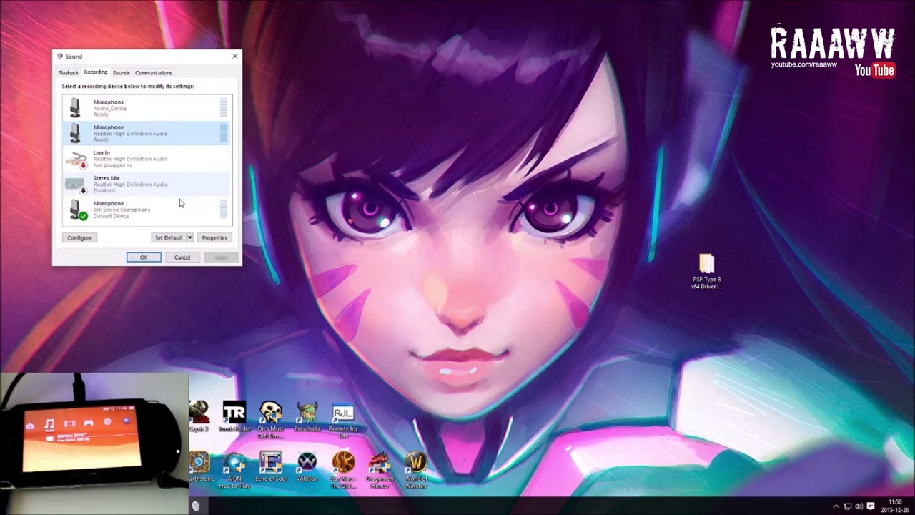
{"action": "left_click", "coordinate": [164, 239]}
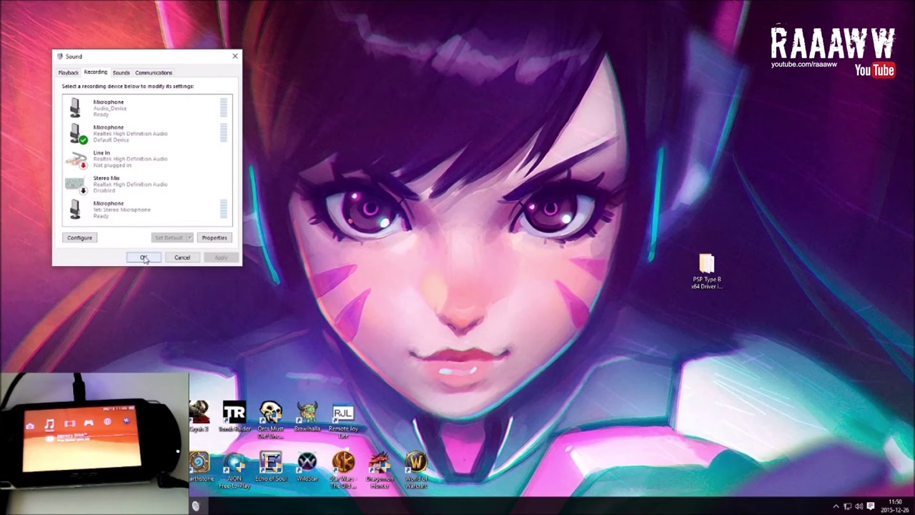
{"action": "left_click", "coordinate": [144, 257]}
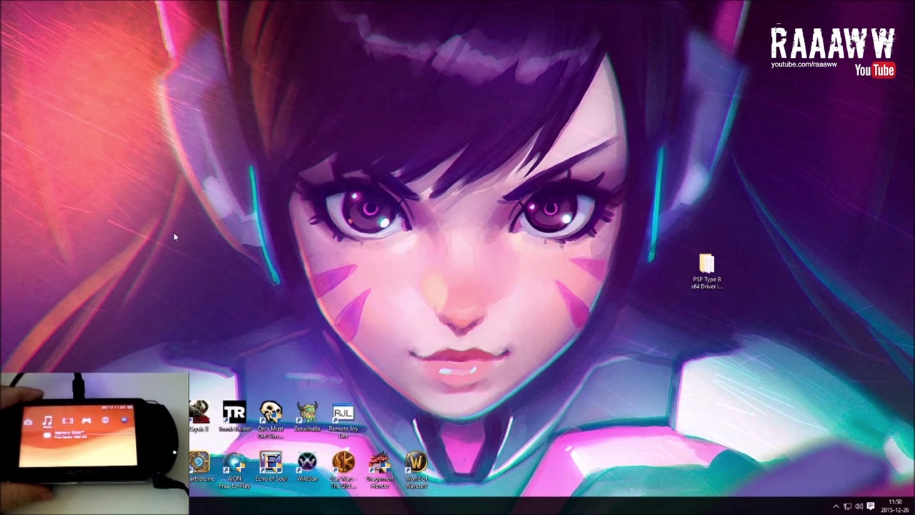
Browse the PSP Type B x64 driver folder to RemoteJoy Lite's drivers and look through the usb_driver_x64 folder.
{"action": "double_click", "coordinate": [706, 264]}
{"action": "left_click", "coordinate": [572, 158]}
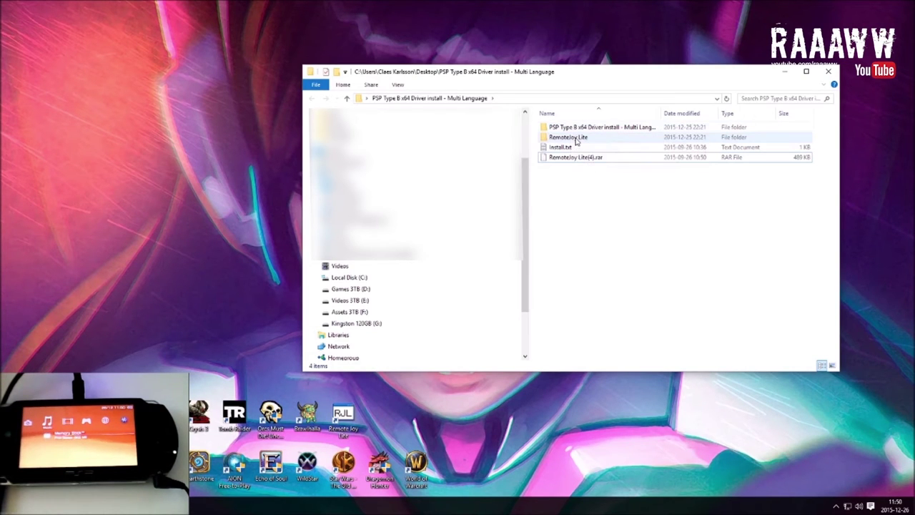
{"action": "double_click", "coordinate": [574, 141]}
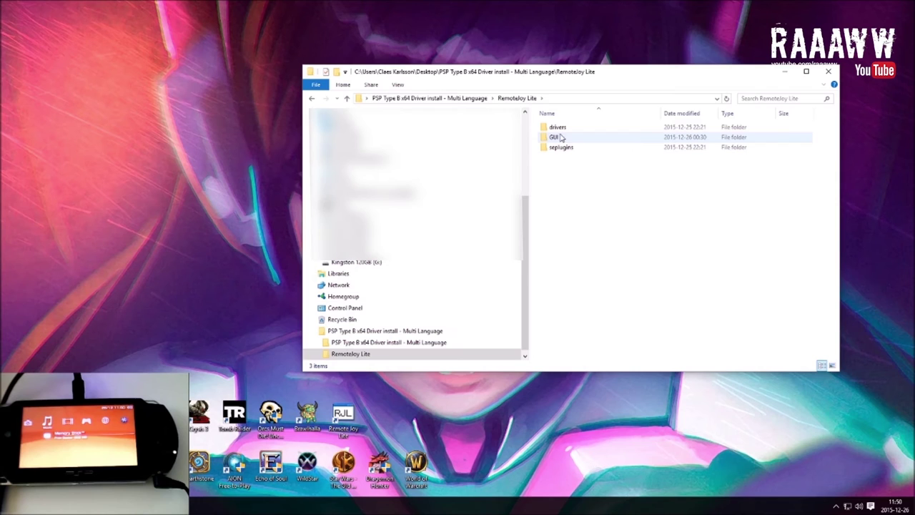
{"action": "double_click", "coordinate": [557, 129]}
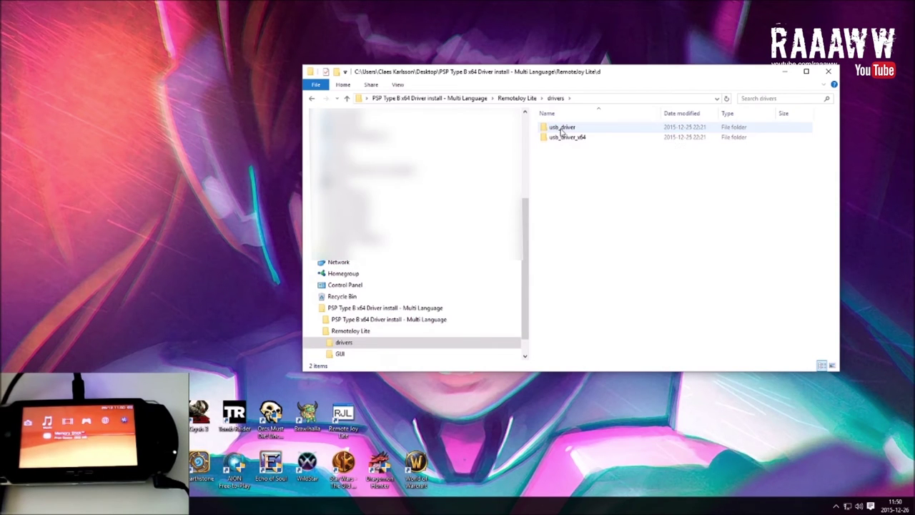
{"action": "left_click", "coordinate": [563, 141]}
{"action": "double_click", "coordinate": [563, 138]}
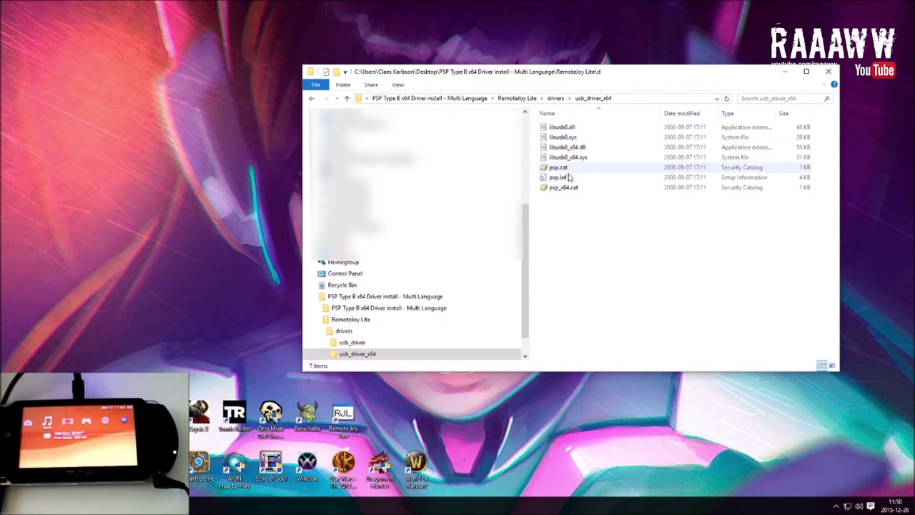
{"action": "left_click", "coordinate": [312, 99]}
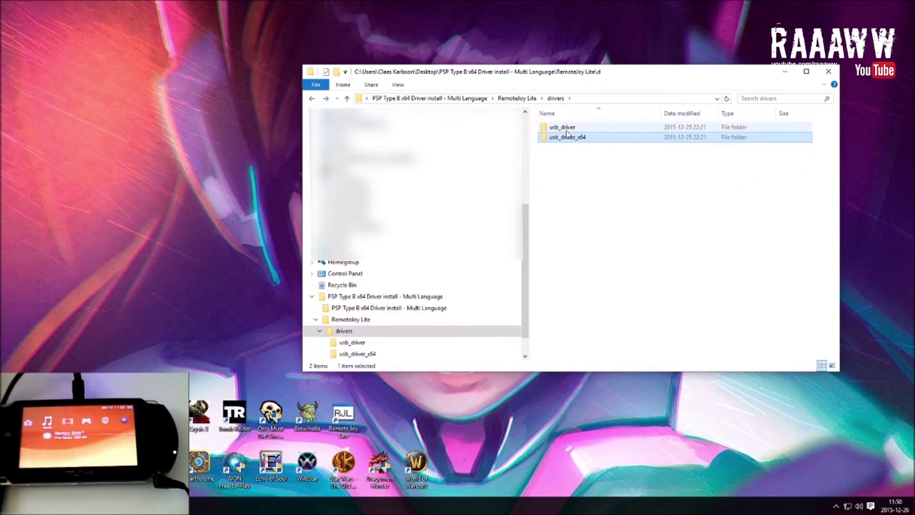
View the contents of the usb_driver folder, then open the nested PSP Type B x64 Driver install - Multi Language folder.
{"action": "double_click", "coordinate": [564, 127]}
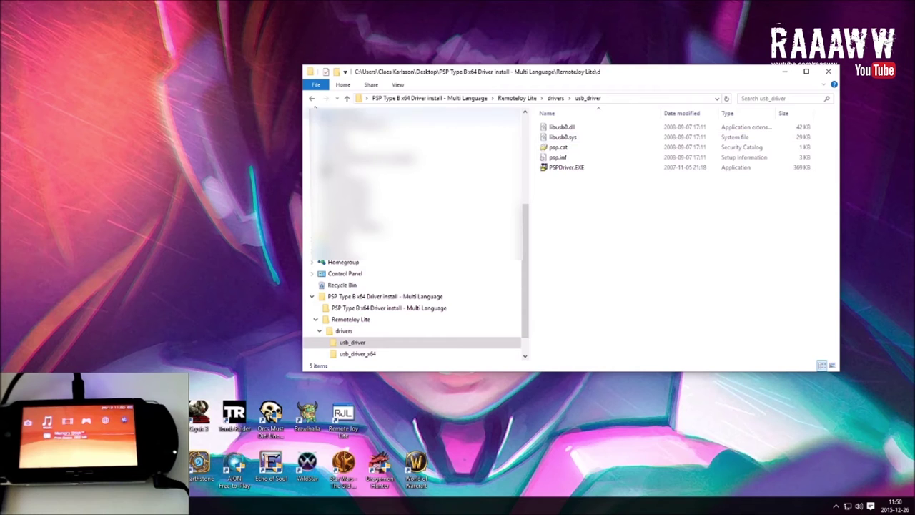
{"action": "left_click", "coordinate": [311, 98]}
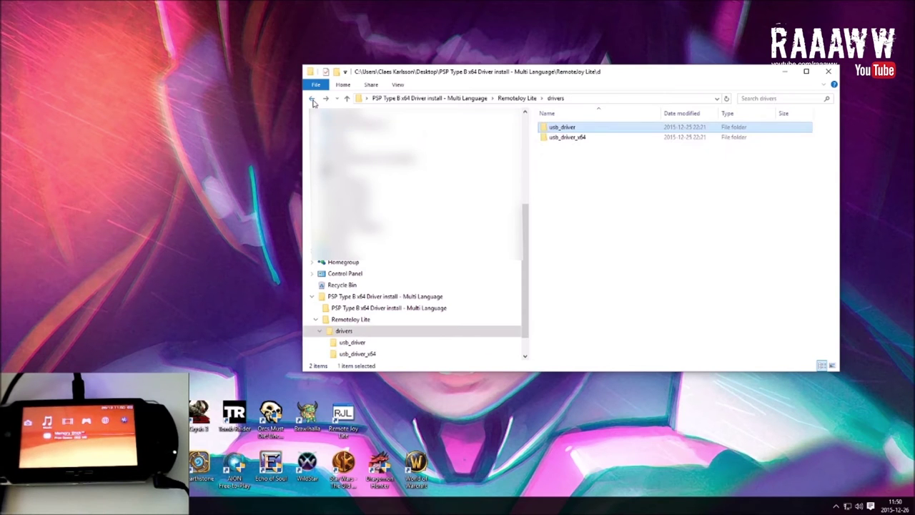
{"action": "left_click", "coordinate": [402, 309]}
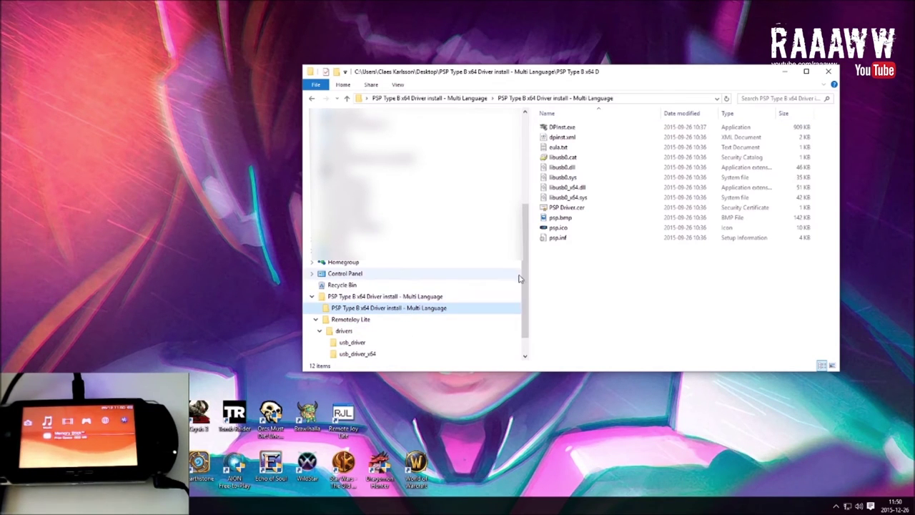
Read the driver package disclaimer in eula.txt and close the file.
{"action": "double_click", "coordinate": [585, 151]}
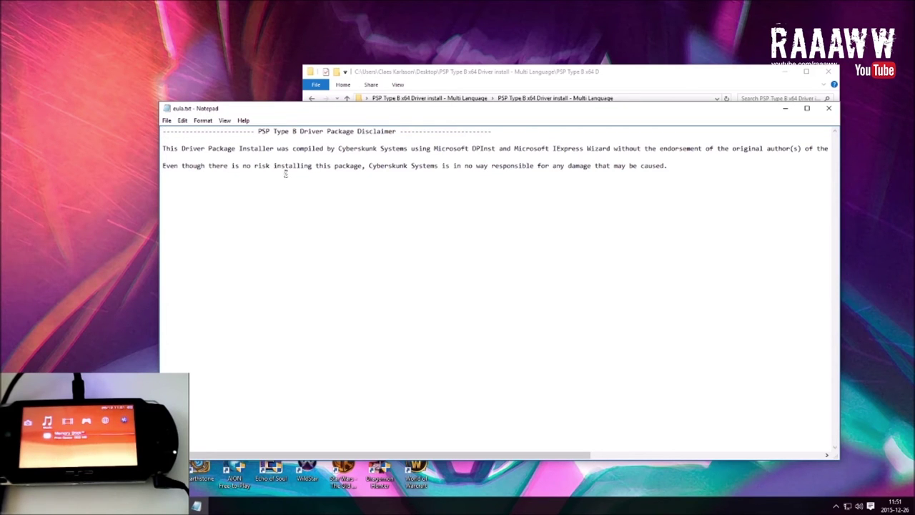
{"action": "left_click_drag", "start_coordinate": [686, 112], "coordinate": [633, 53]}
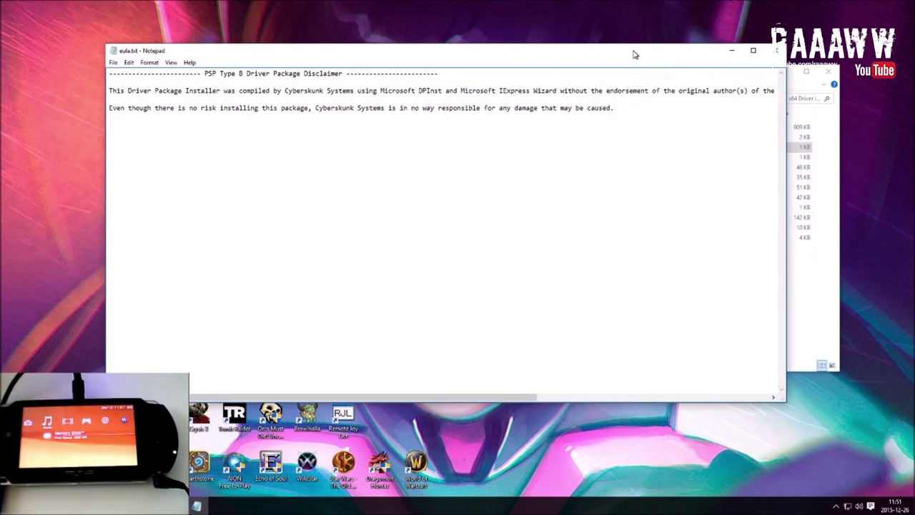
{"action": "left_click", "coordinate": [777, 50]}
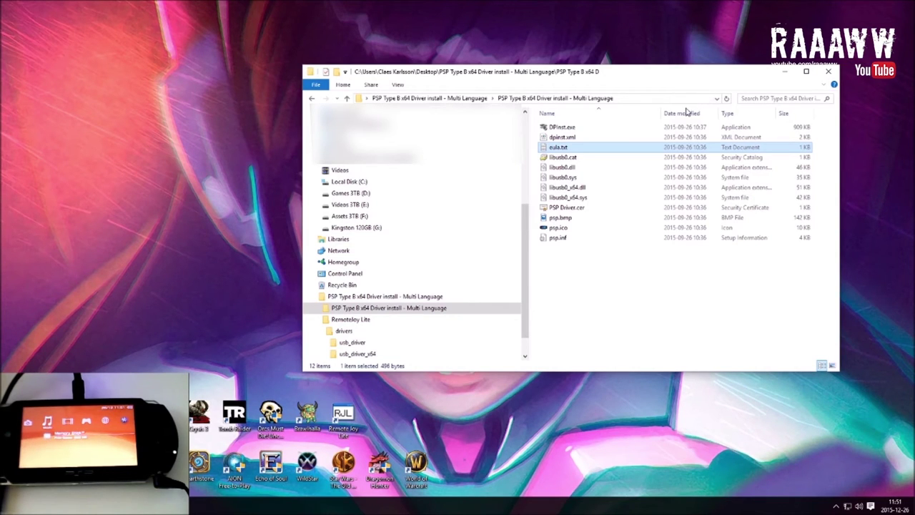
{"action": "left_click", "coordinate": [601, 288]}
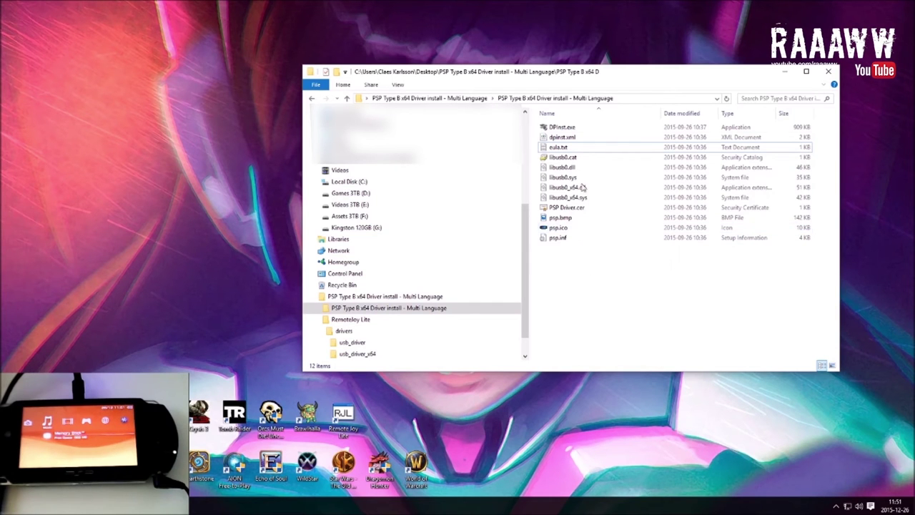
Launch DPInst.exe with administrator permission, view the PSP Type B x64 Installer's welcome page and cancel the wizard.
{"action": "left_click_drag", "start_coordinate": [585, 74], "coordinate": [608, 67]}
{"action": "left_click", "coordinate": [585, 123]}
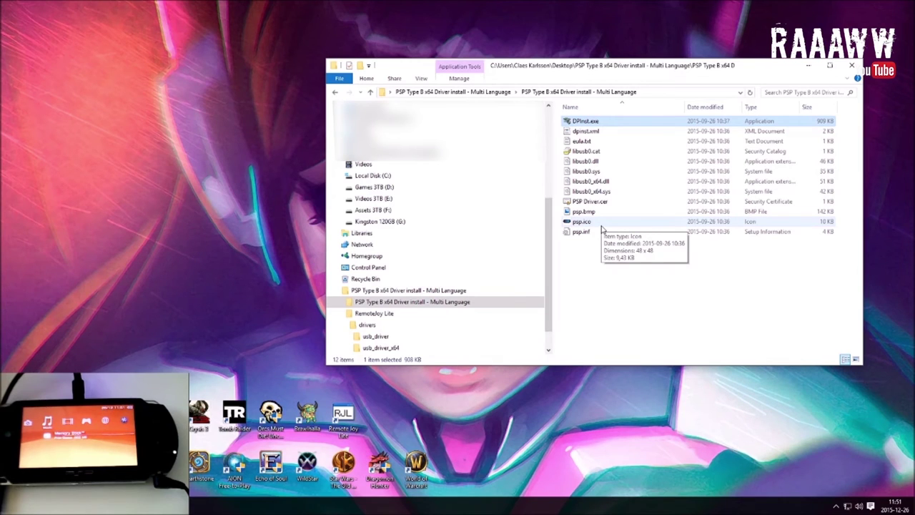
{"action": "double_click", "coordinate": [592, 126]}
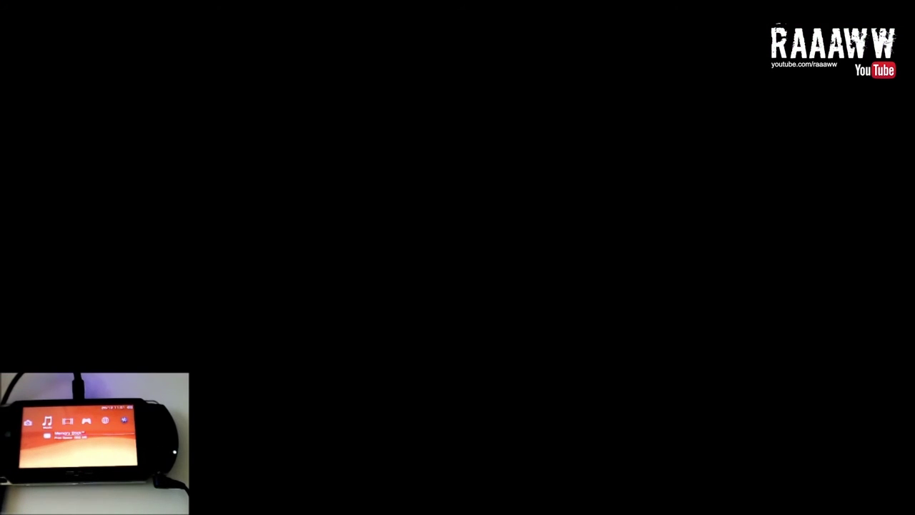
{"action": "left_click", "coordinate": [497, 250]}
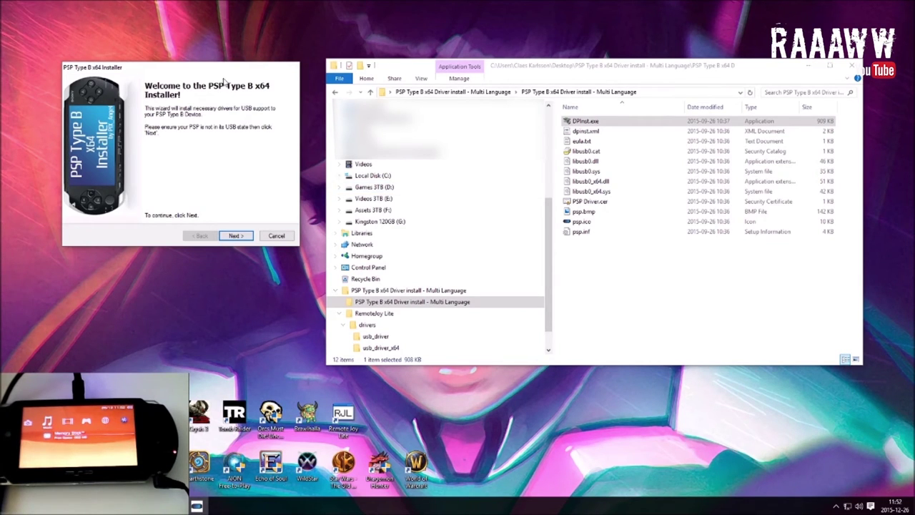
{"action": "left_click_drag", "start_coordinate": [222, 71], "coordinate": [223, 67]}
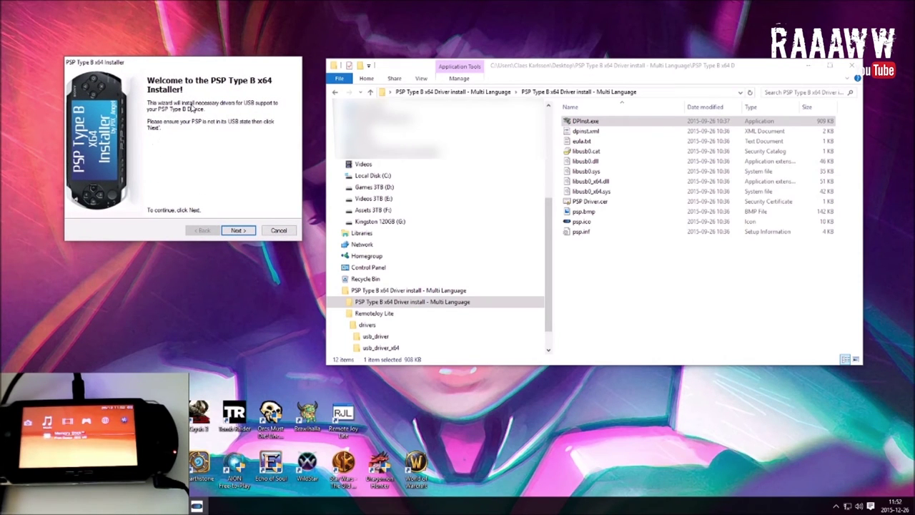
{"action": "left_click_drag", "start_coordinate": [207, 65], "coordinate": [210, 66]}
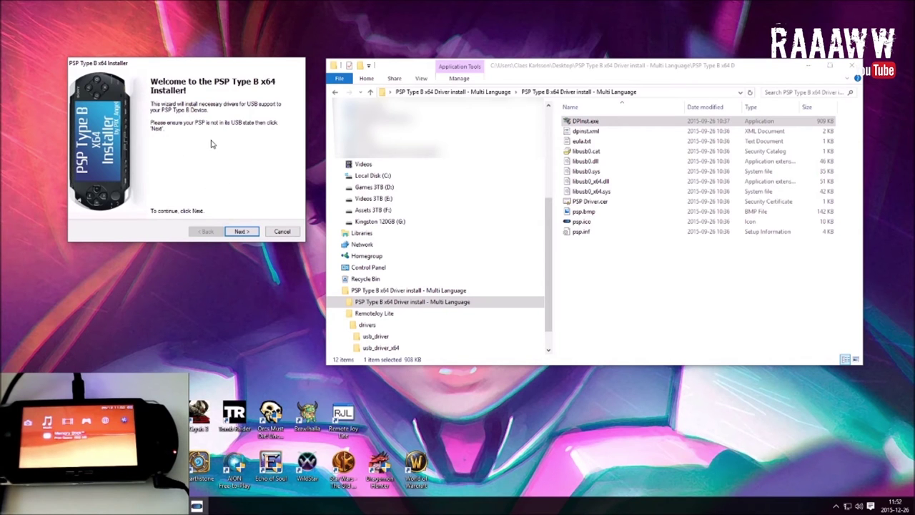
{"action": "left_click", "coordinate": [283, 231]}
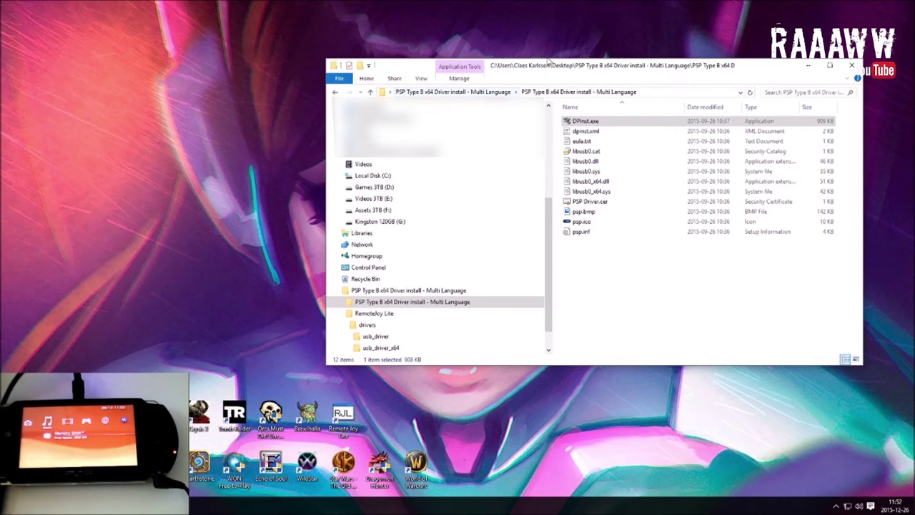
Collapse RemoteJoy Lite's drivers folder and open its seplugins folder.
{"action": "left_click_drag", "start_coordinate": [542, 68], "coordinate": [538, 68]}
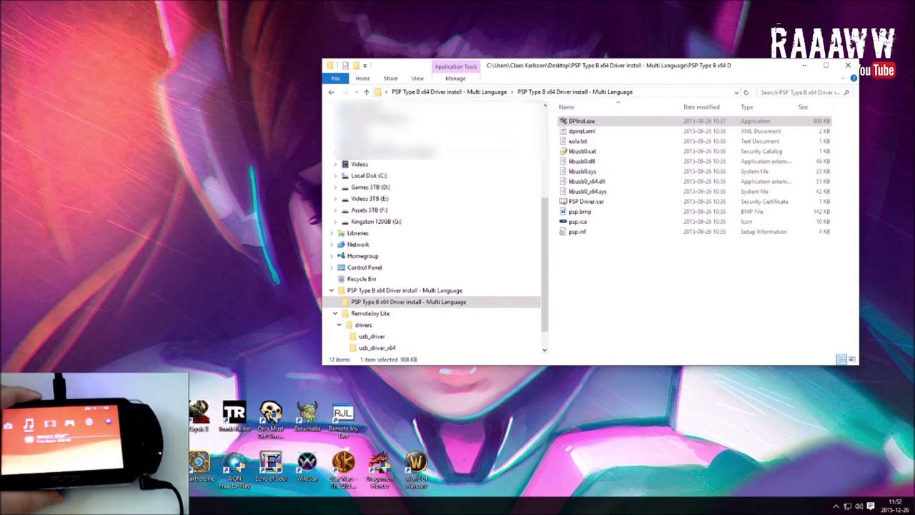
{"action": "scroll", "coordinate": [364, 324], "scroll_direction": "down", "scroll_amount": 1}
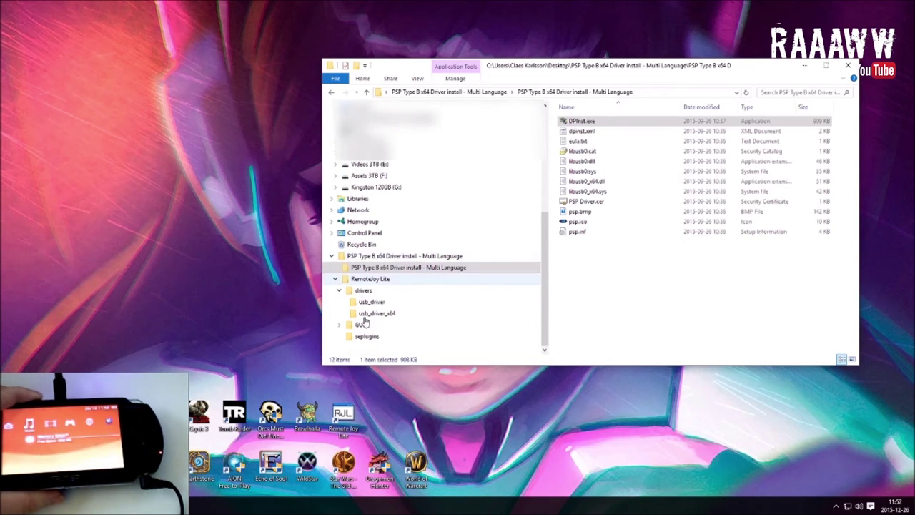
{"action": "left_click", "coordinate": [339, 290]}
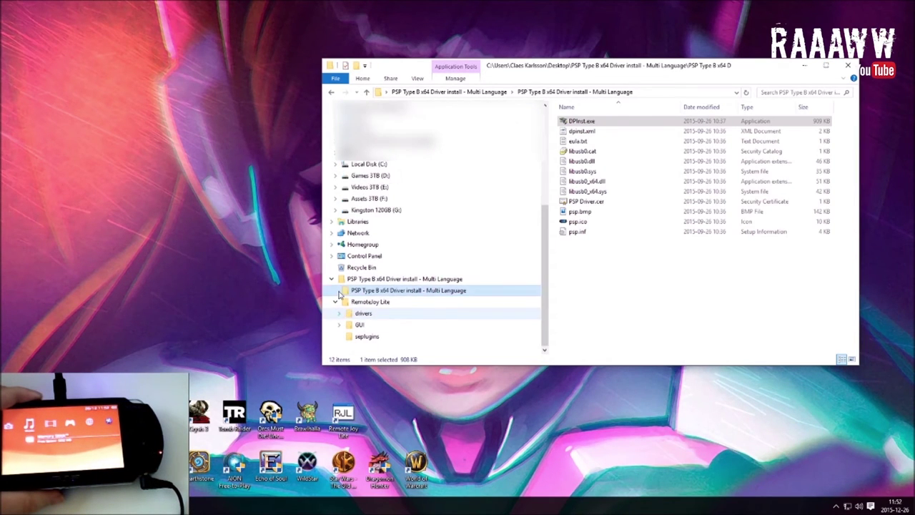
{"action": "left_click", "coordinate": [368, 337]}
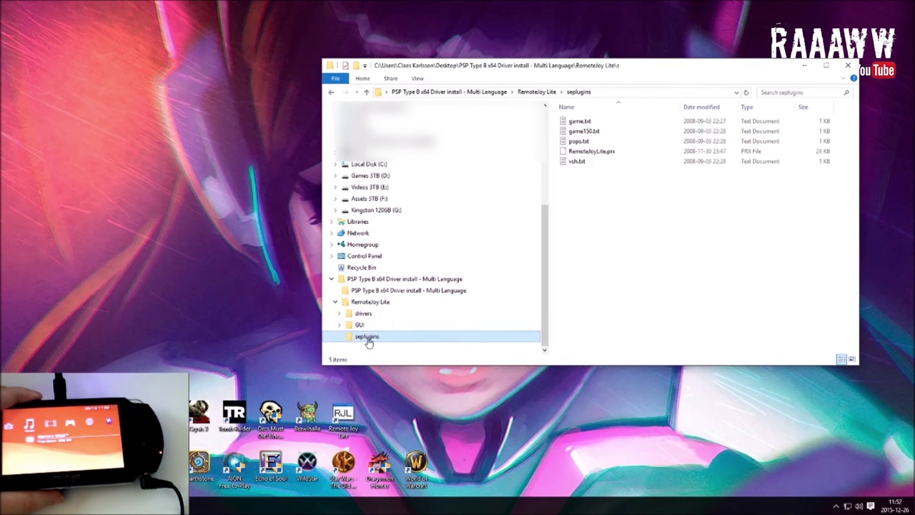
{"action": "left_click_drag", "start_coordinate": [628, 74], "coordinate": [463, 71]}
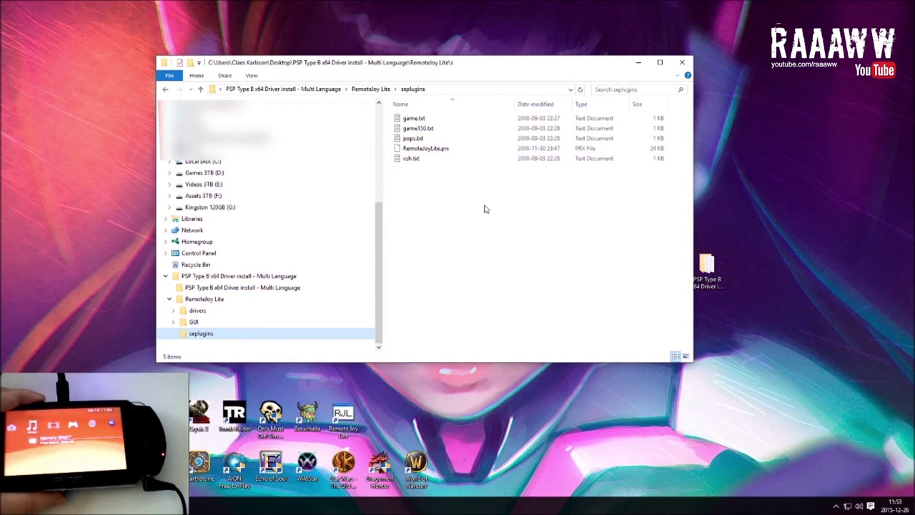
Go through RemoteJoyLite.prx, game150.txt, pops.txt and vsh.txt in the seplugins folder.
{"action": "left_click", "coordinate": [421, 151]}
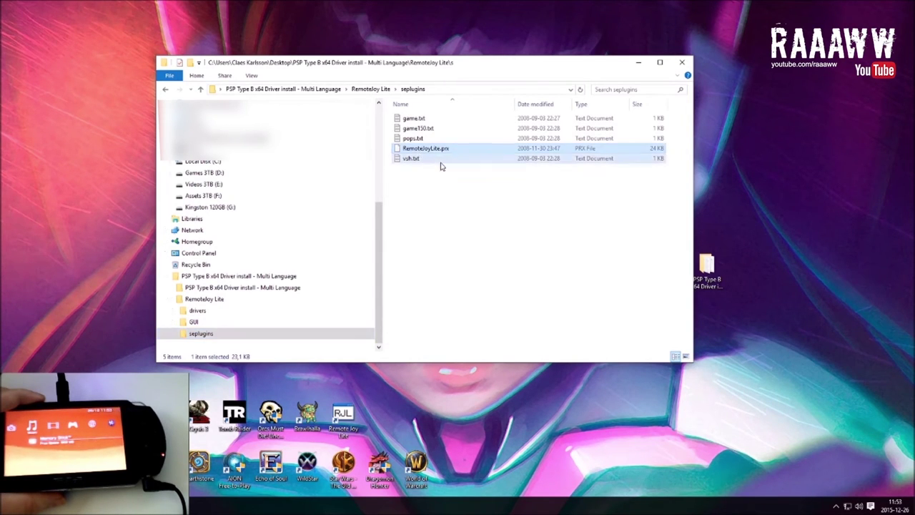
{"action": "left_click", "coordinate": [428, 158]}
{"action": "left_click", "coordinate": [427, 128]}
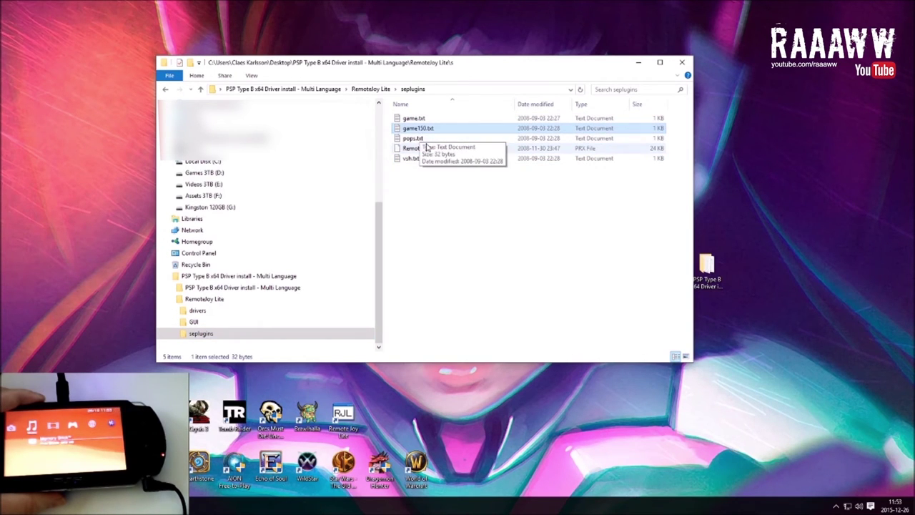
{"action": "left_click", "coordinate": [421, 139]}
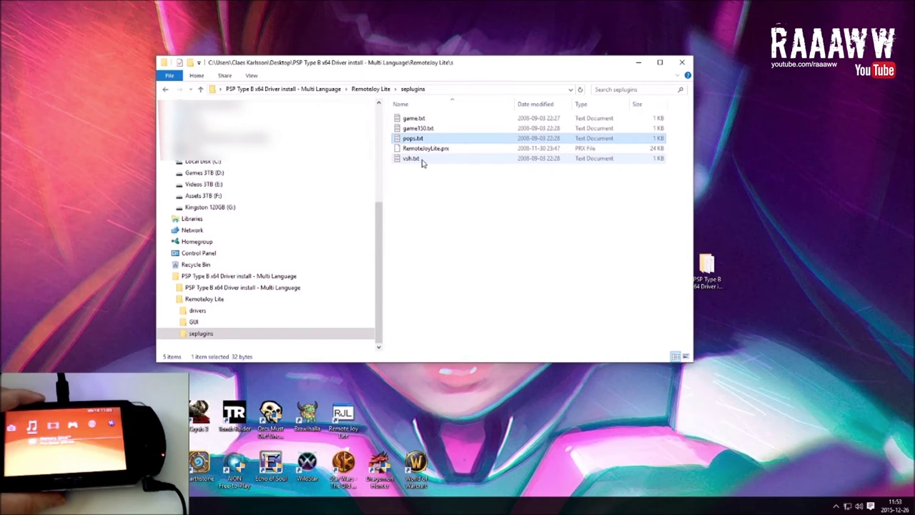
{"action": "left_click", "coordinate": [413, 159]}
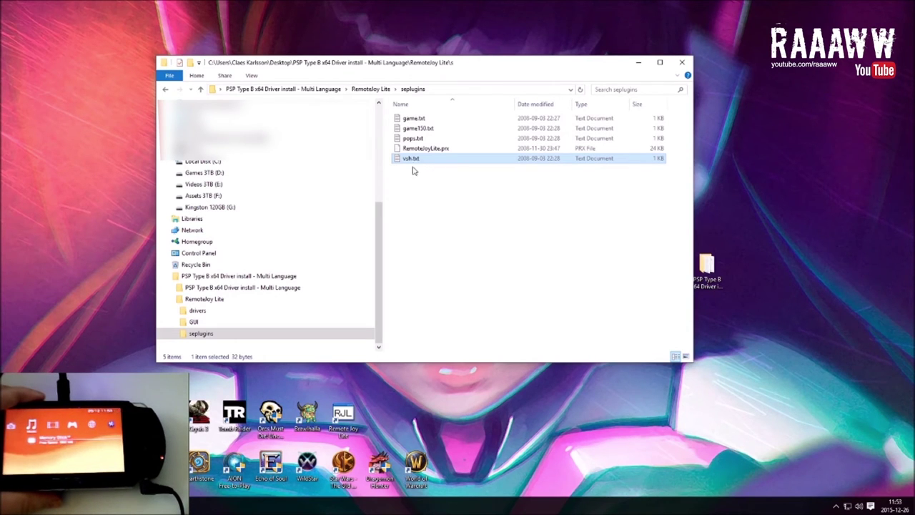
Open game.txt, examine its plugin path line ms0:/seplugins/RemoteJoyLite.prx and close the file.
{"action": "left_click", "coordinate": [414, 120]}
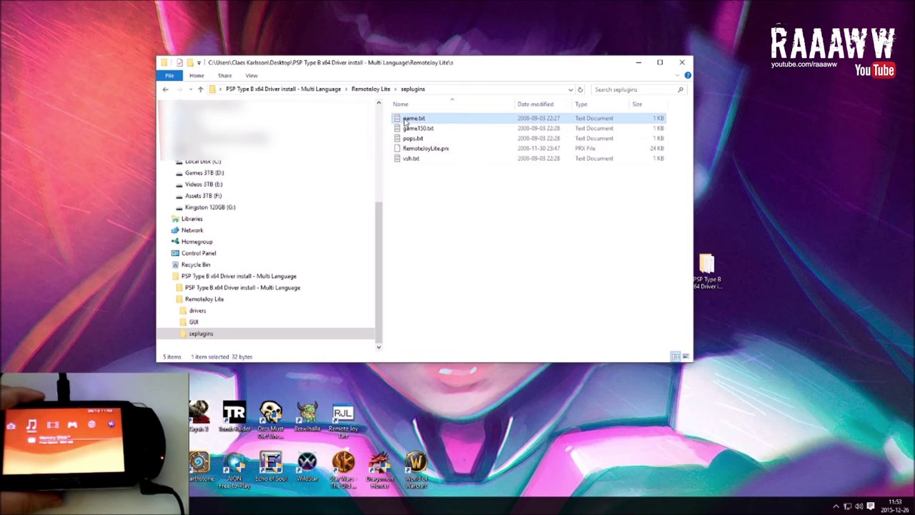
{"action": "double_click", "coordinate": [406, 120]}
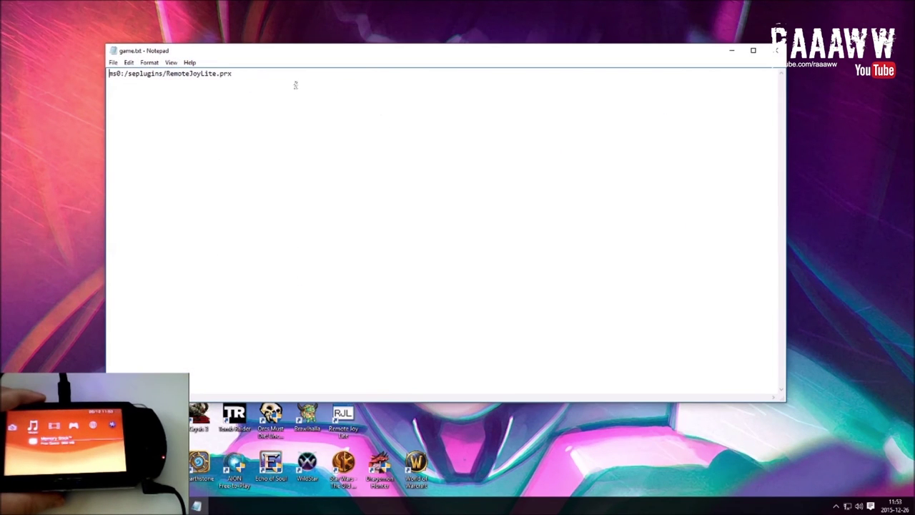
{"action": "left_click_drag", "start_coordinate": [238, 73], "coordinate": [109, 75]}
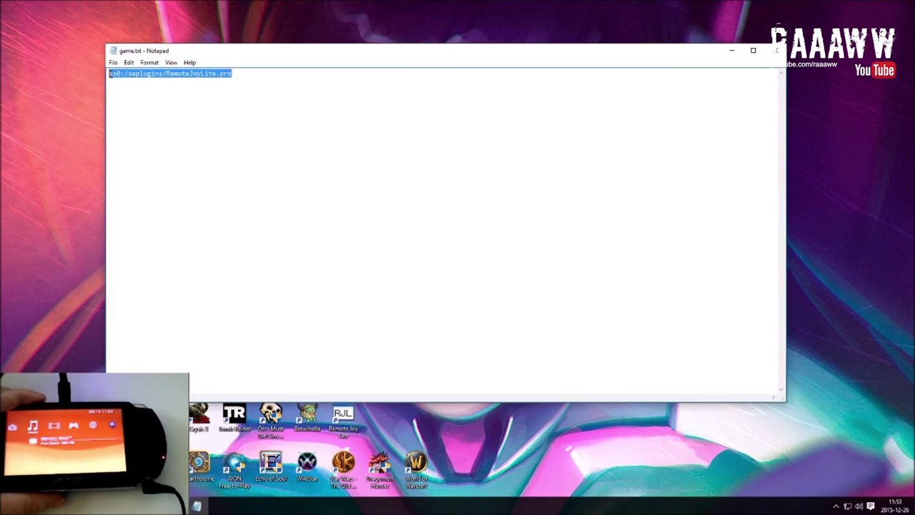
{"action": "left_click", "coordinate": [178, 88]}
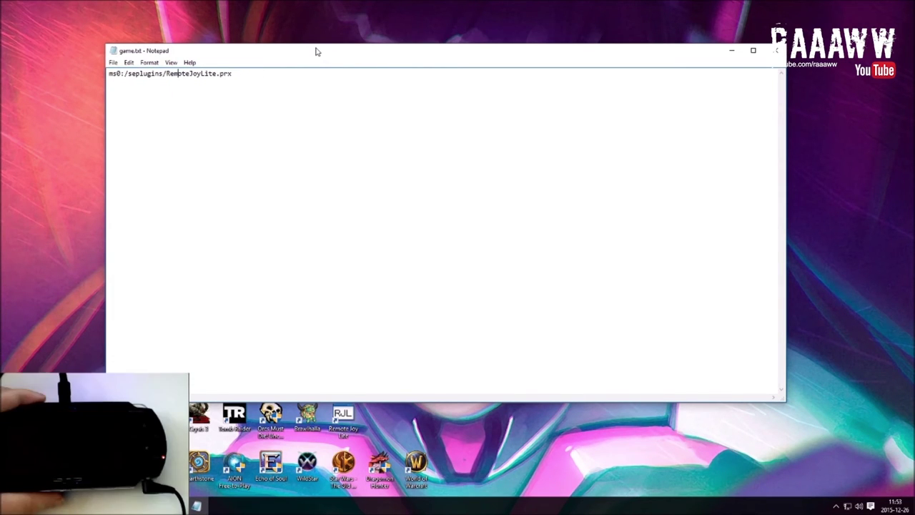
{"action": "left_click_drag", "start_coordinate": [317, 55], "coordinate": [351, 45]}
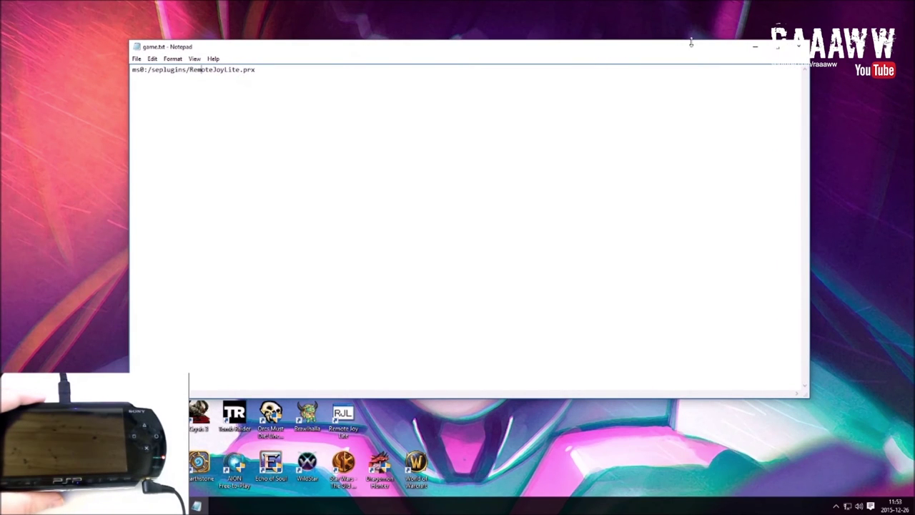
{"action": "left_click", "coordinate": [794, 47]}
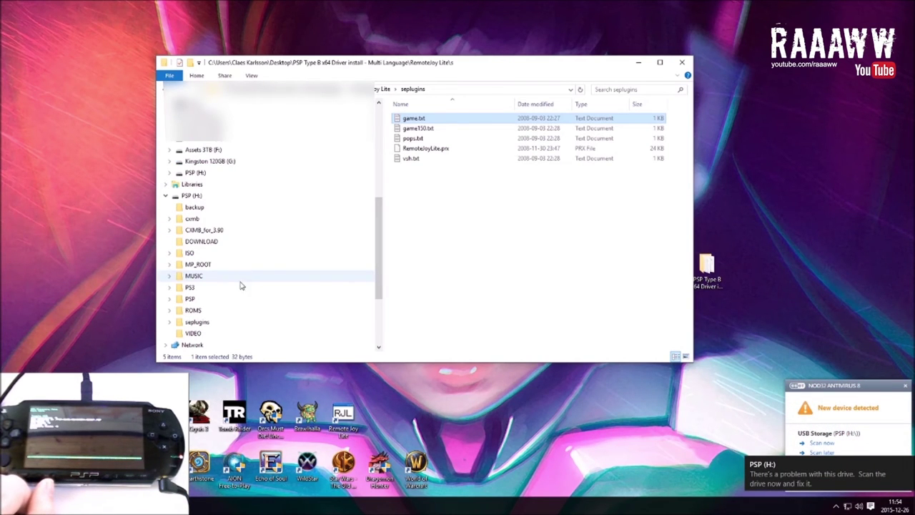
Open the PSP (H:) drive and select its seplugins folder.
{"action": "left_click", "coordinate": [192, 195]}
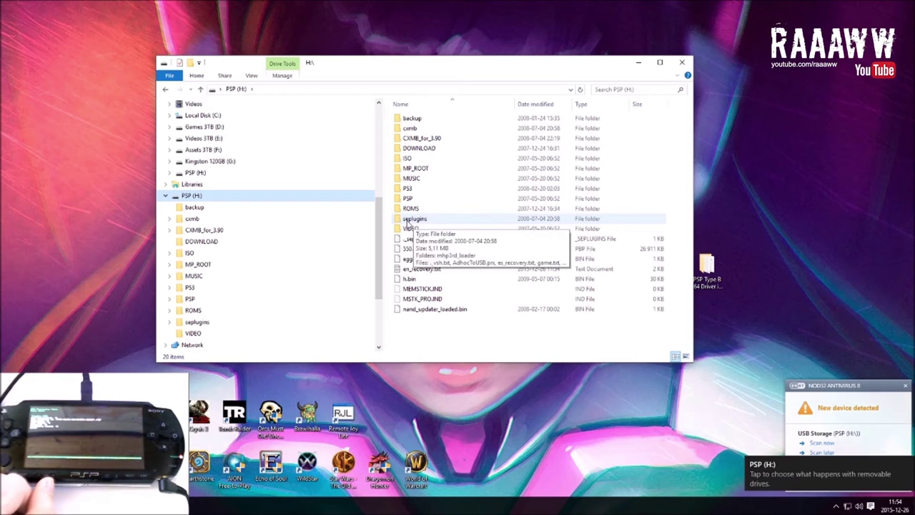
{"action": "left_click", "coordinate": [410, 223]}
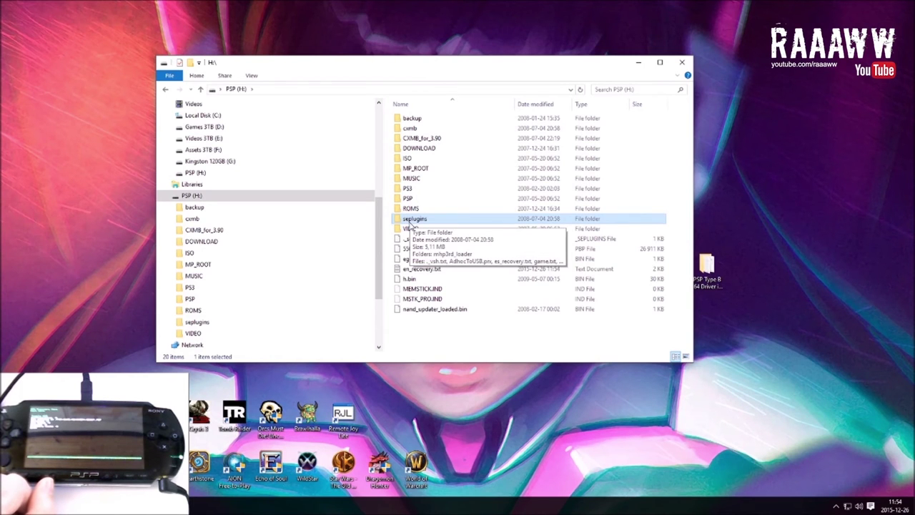
{"action": "left_click_drag", "start_coordinate": [452, 64], "coordinate": [411, 75]}
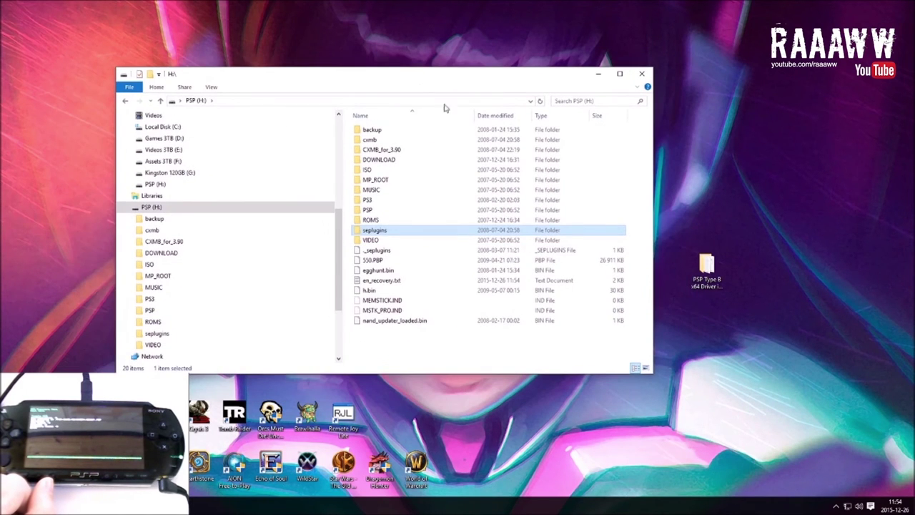
Open the desktop driver package's RemoteJoy Lite folder in a second window, select seplugins and offset the window from the PSP drive's.
{"action": "double_click", "coordinate": [707, 272]}
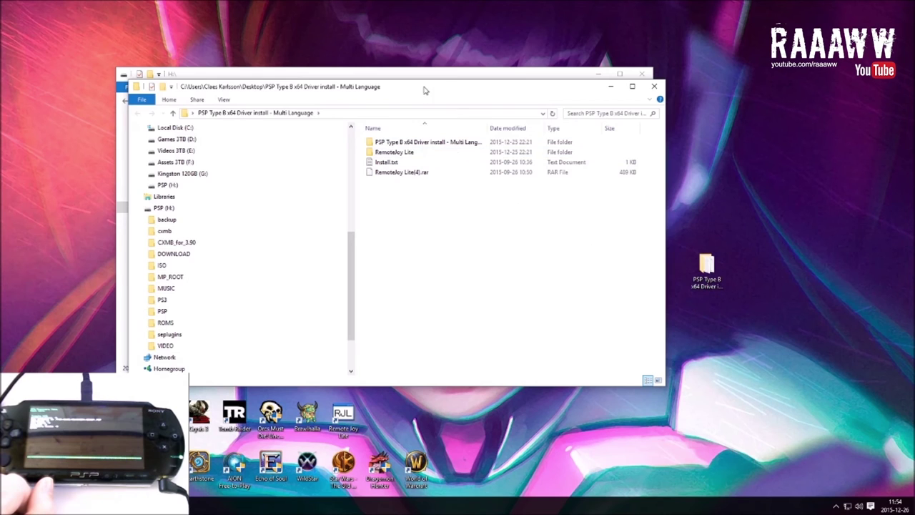
{"action": "double_click", "coordinate": [394, 152]}
{"action": "left_click", "coordinate": [390, 163]}
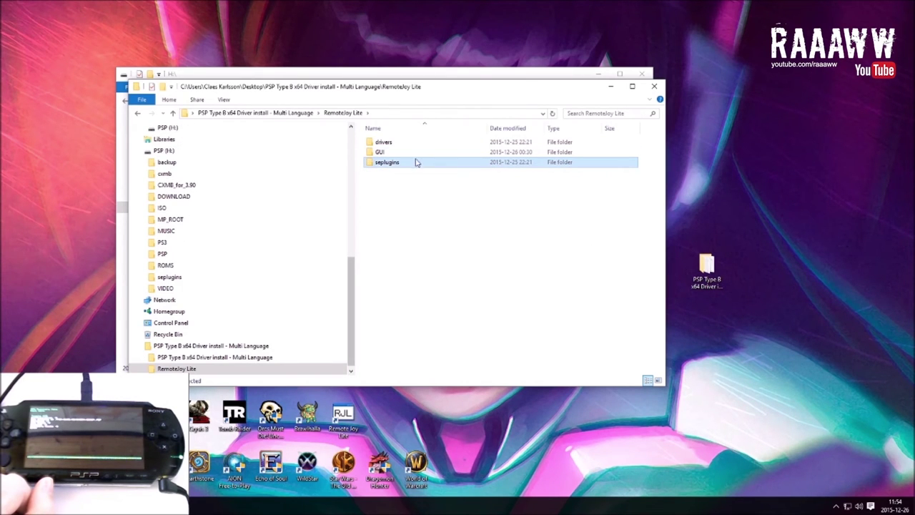
{"action": "left_click_drag", "start_coordinate": [390, 90], "coordinate": [450, 136]}
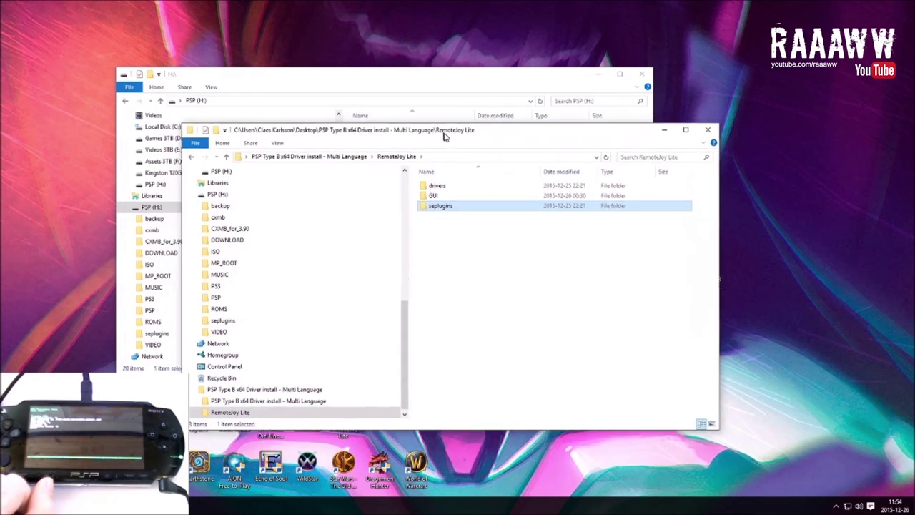
Return to the PSP (H:) window and open its seplugins folder.
{"action": "left_click", "coordinate": [415, 82]}
{"action": "left_click", "coordinate": [411, 230]}
{"action": "double_click", "coordinate": [378, 230]}
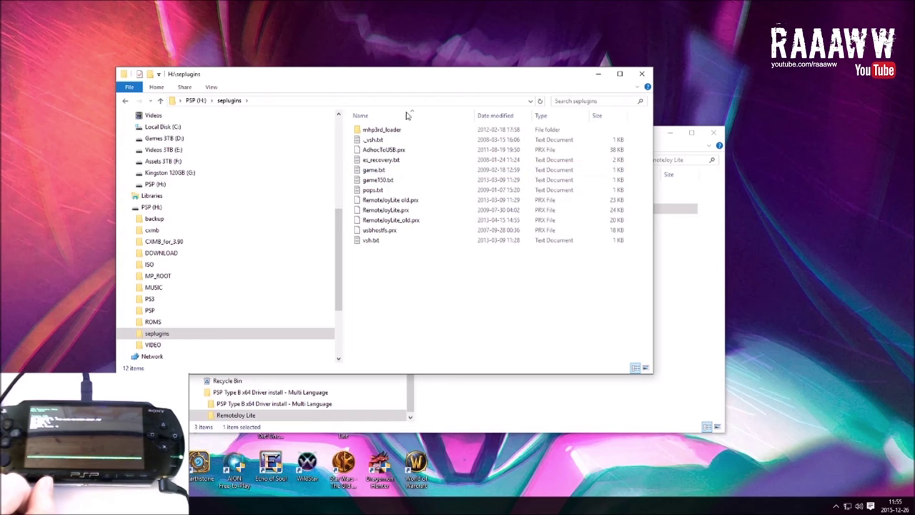
Offset the two folder windows, open game.txt from the PSP drive's seplugins folder and examine its RemoteJoyLite.prx plugin line.
{"action": "left_click_drag", "start_coordinate": [419, 77], "coordinate": [384, 68]}
{"action": "left_click_drag", "start_coordinate": [629, 140], "coordinate": [706, 165]}
{"action": "left_click", "coordinate": [458, 301]}
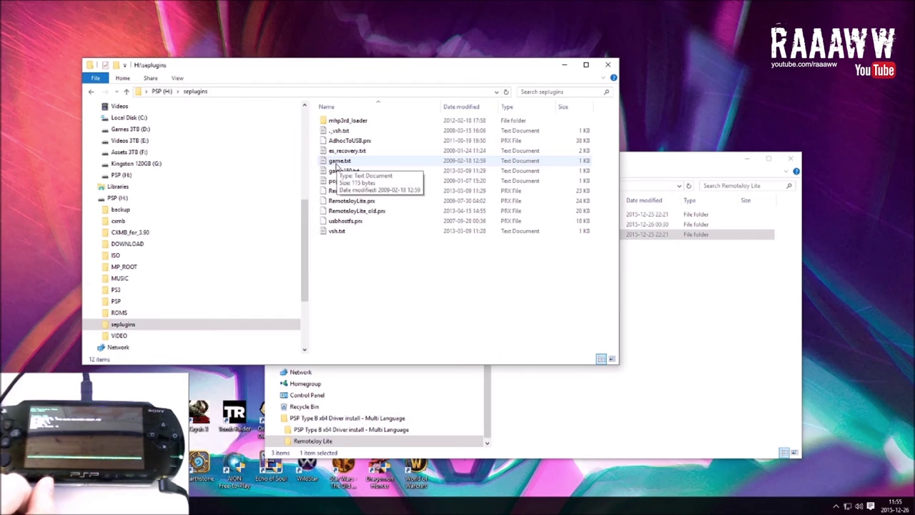
{"action": "double_click", "coordinate": [339, 161]}
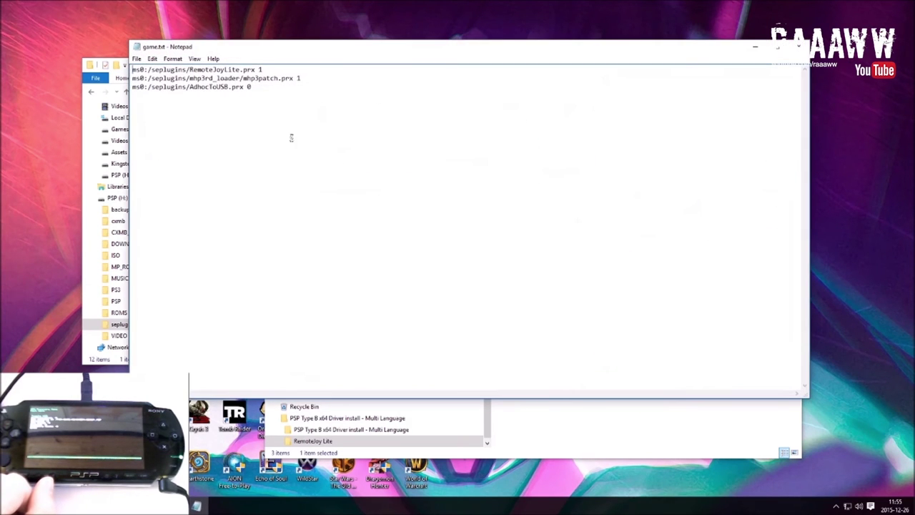
{"action": "left_click", "coordinate": [270, 70]}
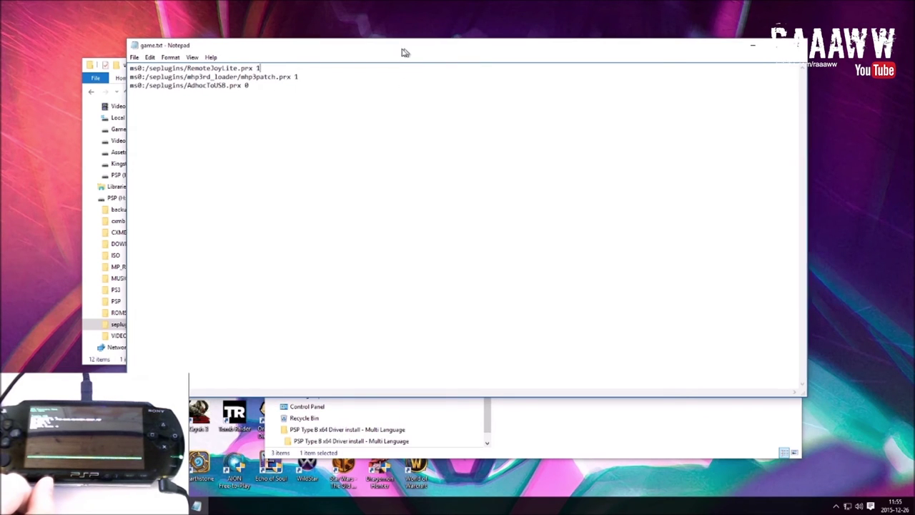
{"action": "left_click_drag", "start_coordinate": [402, 50], "coordinate": [329, 55]}
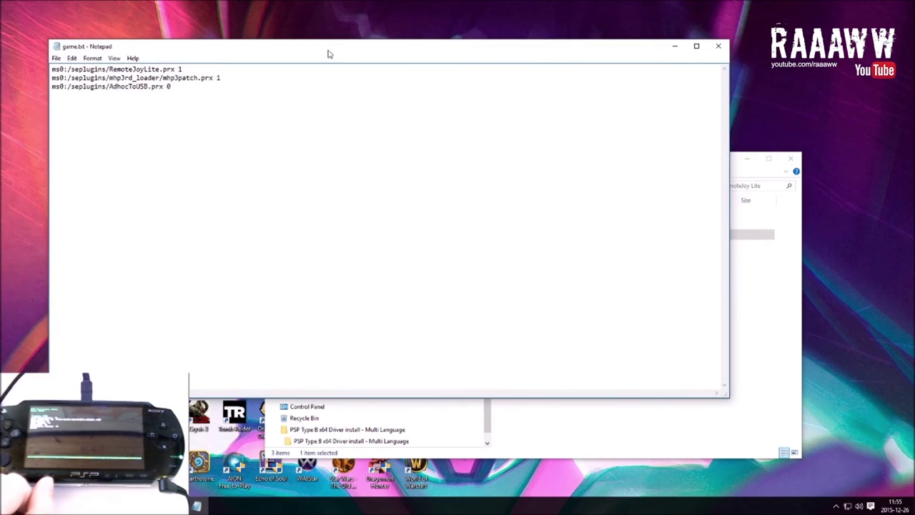
Open the driver package's RemoteJoy Lite seplugins folder and open its game.txt for comparison with the PSP's copy.
{"action": "left_click", "coordinate": [737, 167]}
{"action": "left_click_drag", "start_coordinate": [639, 169], "coordinate": [685, 150]}
{"action": "left_click", "coordinate": [578, 217]}
{"action": "left_click", "coordinate": [584, 223]}
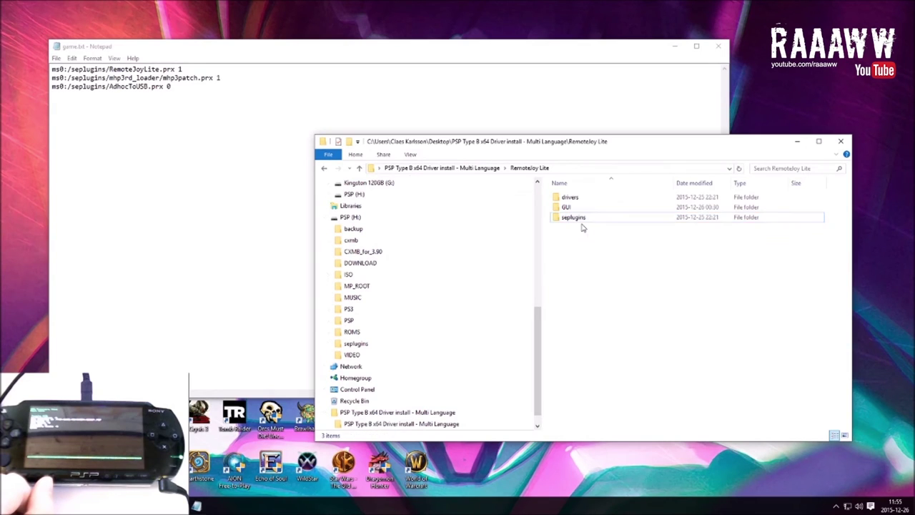
{"action": "double_click", "coordinate": [582, 221]}
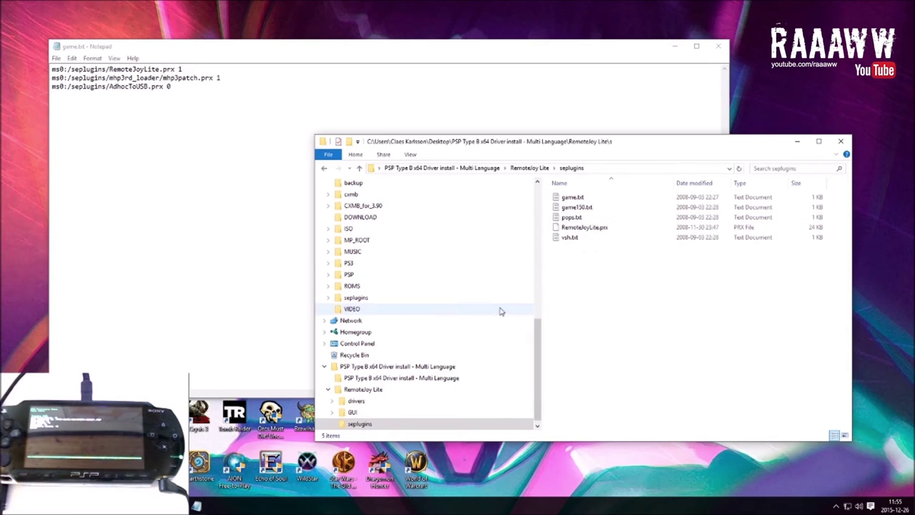
{"action": "double_click", "coordinate": [577, 199]}
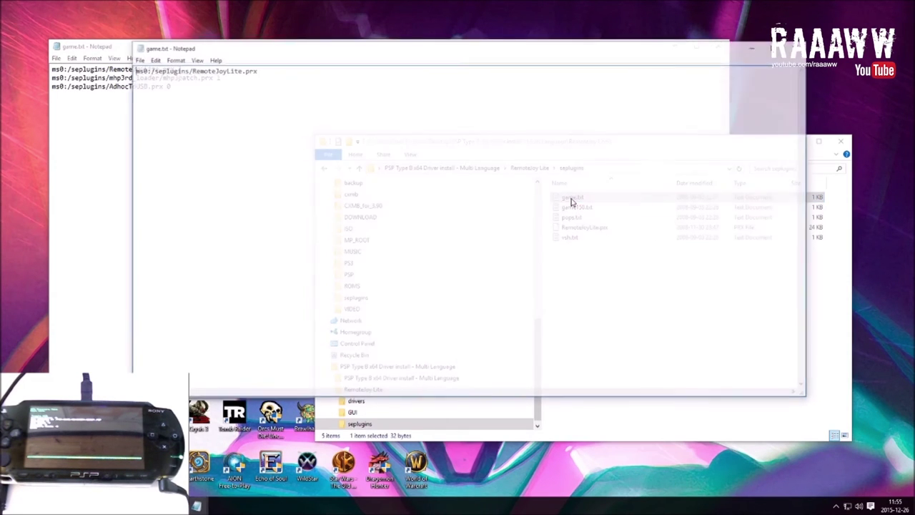
Copy the line ms0:/seplugins/RemoteJoyLite.prx from the package's game.txt to the end of the PSP's game.txt and undo the paste.
{"action": "left_click_drag", "start_coordinate": [268, 69], "coordinate": [124, 69]}
{"action": "right_click", "coordinate": [155, 69]}
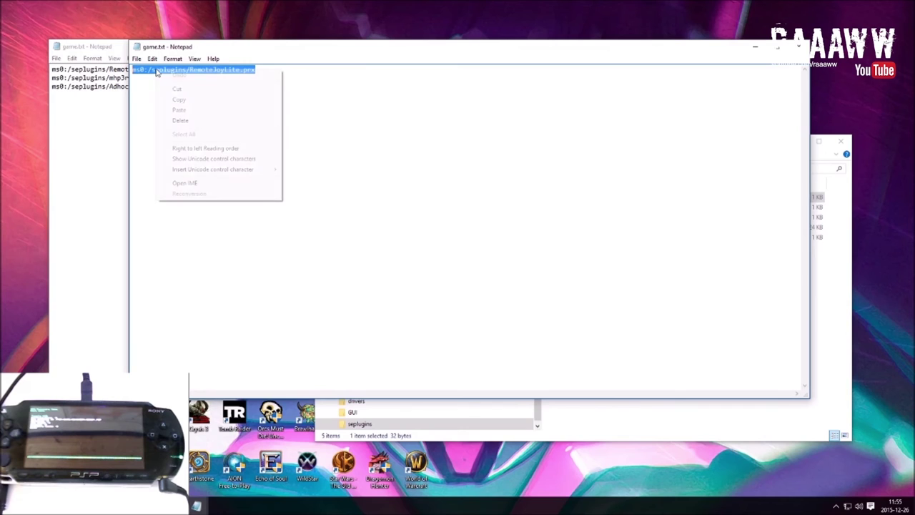
{"action": "left_click", "coordinate": [206, 87]}
{"action": "left_click", "coordinate": [100, 117]}
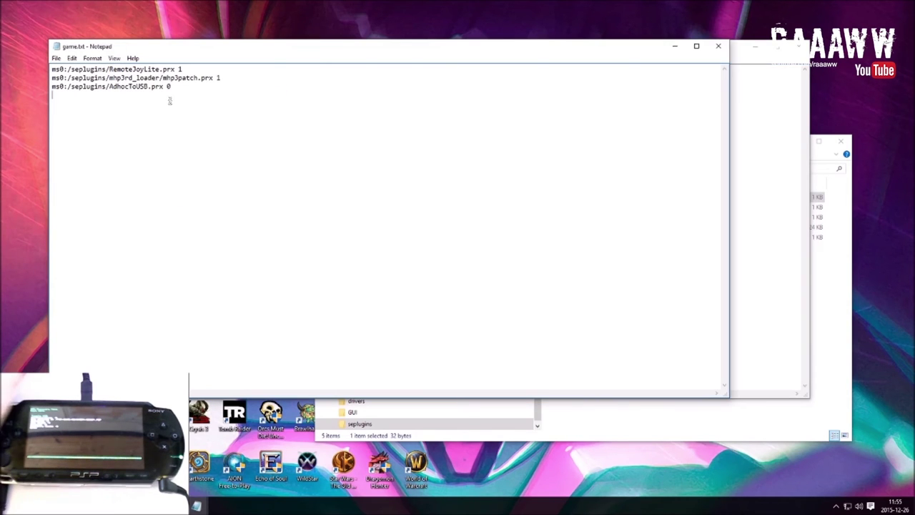
{"action": "key", "text": "ctrl+v"}
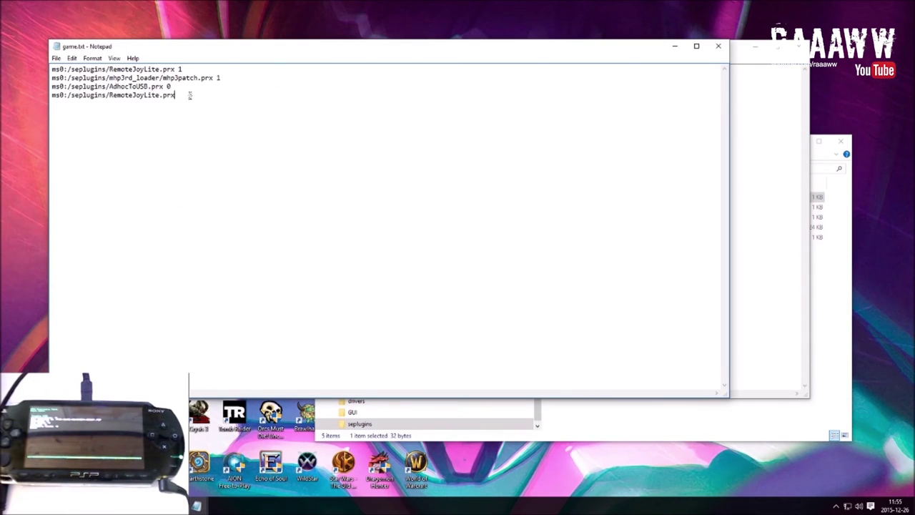
{"action": "key", "text": "ctrl+z"}
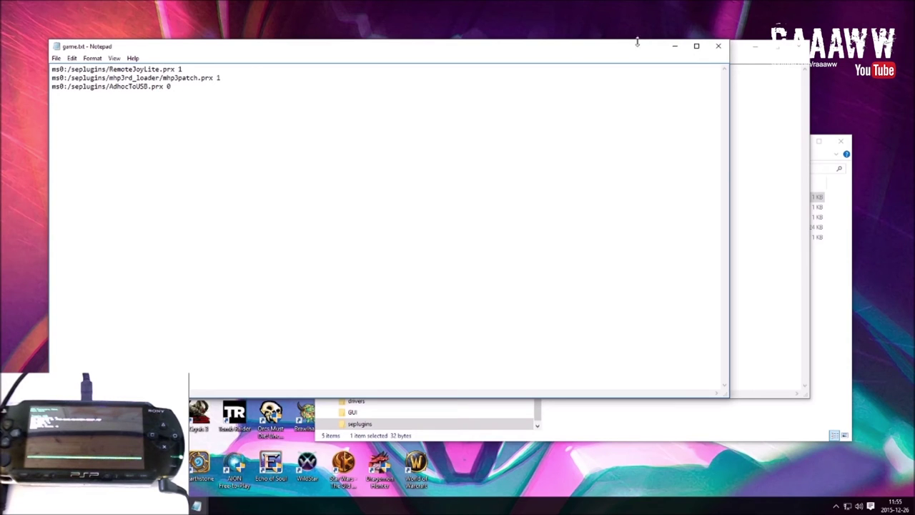
Close the PSP's game.txt and the driver package's game.txt.
{"action": "left_click", "coordinate": [718, 46]}
{"action": "left_click", "coordinate": [474, 258]}
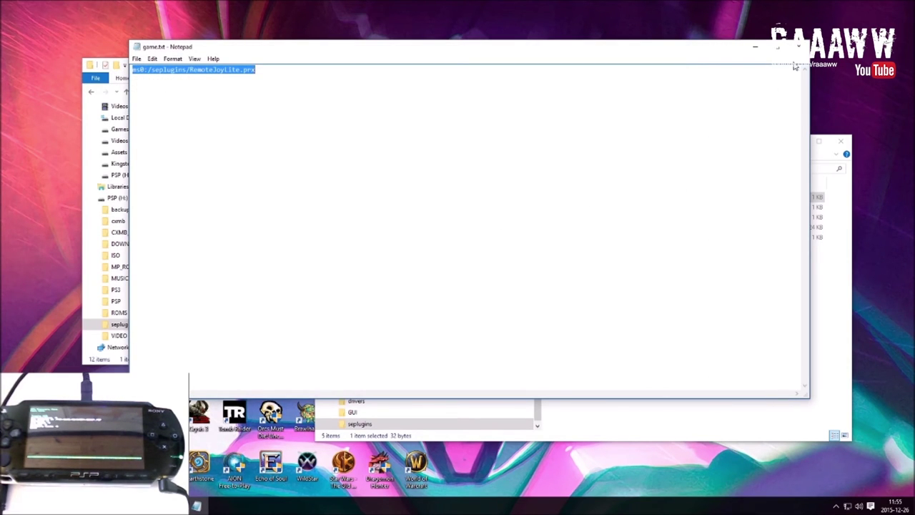
{"action": "left_click_drag", "start_coordinate": [658, 51], "coordinate": [684, 51]}
{"action": "left_click", "coordinate": [827, 45]}
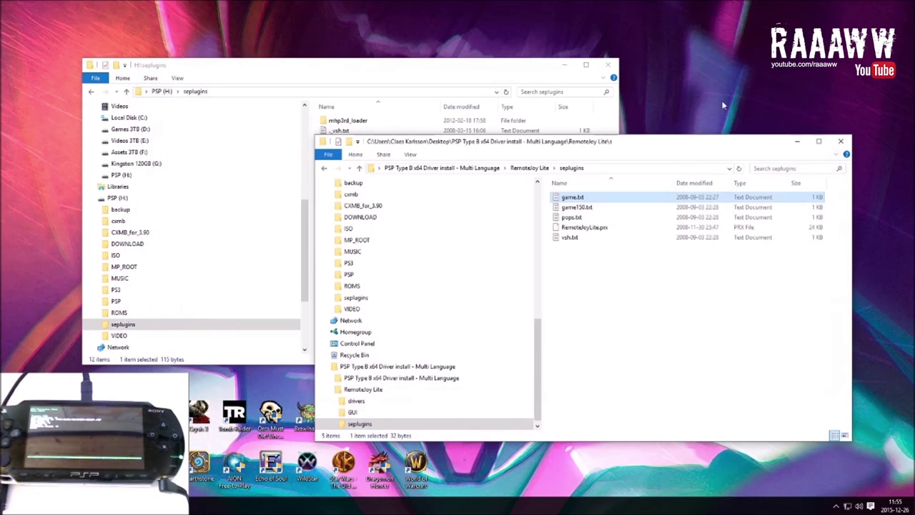
Compare RemoteJoyLite.prx in the driver package with the RemoteJoyLite plugin files in the PSP drive's seplugins folder.
{"action": "left_click", "coordinate": [583, 229]}
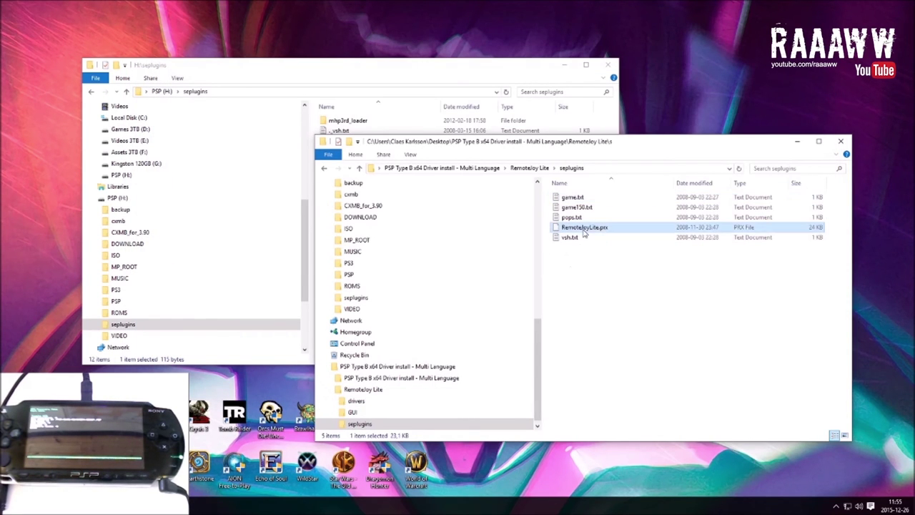
{"action": "left_click", "coordinate": [445, 82]}
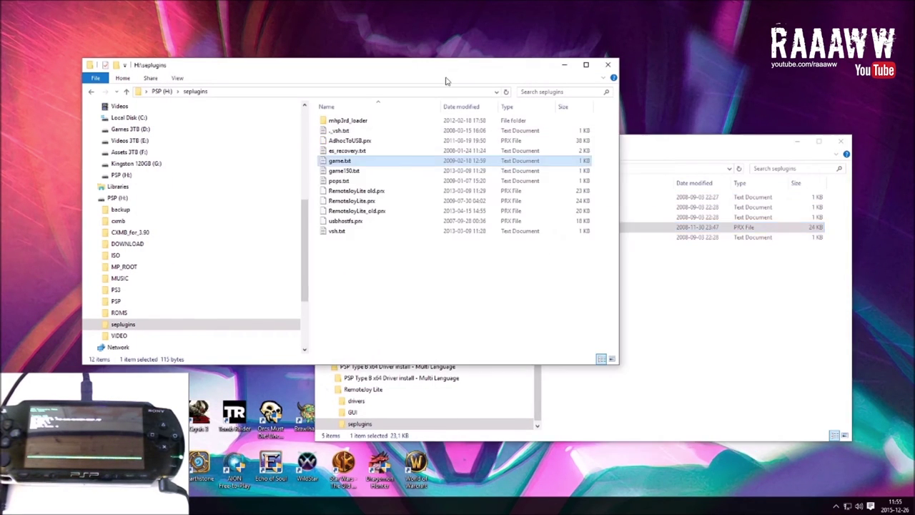
{"action": "left_click", "coordinate": [350, 191]}
{"action": "left_click", "coordinate": [355, 209]}
{"action": "left_click", "coordinate": [389, 202]}
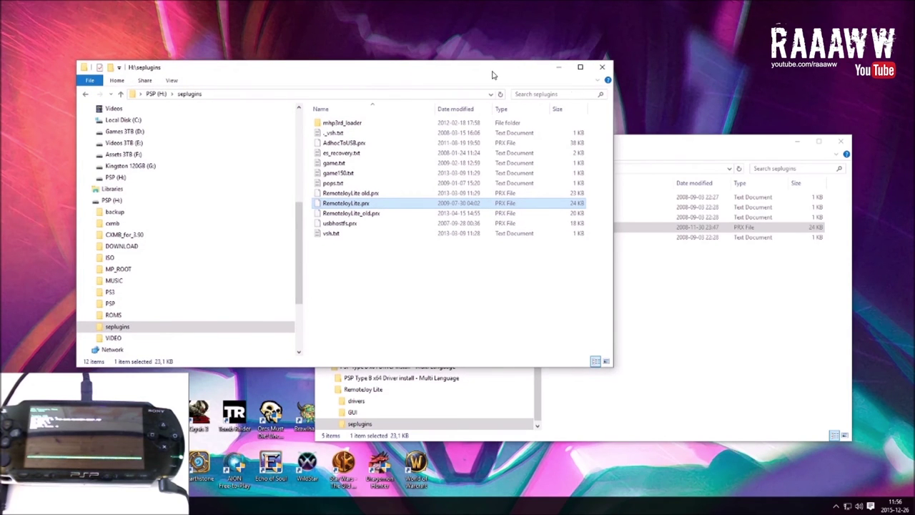
Close the PSP drive's seplugins window and reposition the driver package window.
{"action": "left_click_drag", "start_coordinate": [492, 75], "coordinate": [521, 74]}
{"action": "left_click", "coordinate": [632, 68]}
{"action": "left_click_drag", "start_coordinate": [671, 154], "coordinate": [668, 109]}
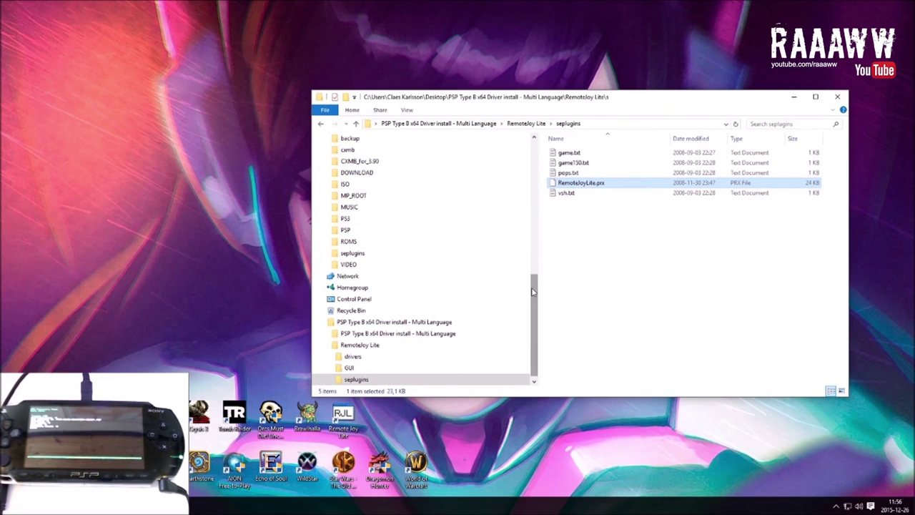
Open the package's inner PSP Type B x64 Driver install - Multi Language folder, view eula.txt and close it.
{"action": "scroll", "coordinate": [534, 310], "scroll_direction": "down", "scroll_amount": 1}
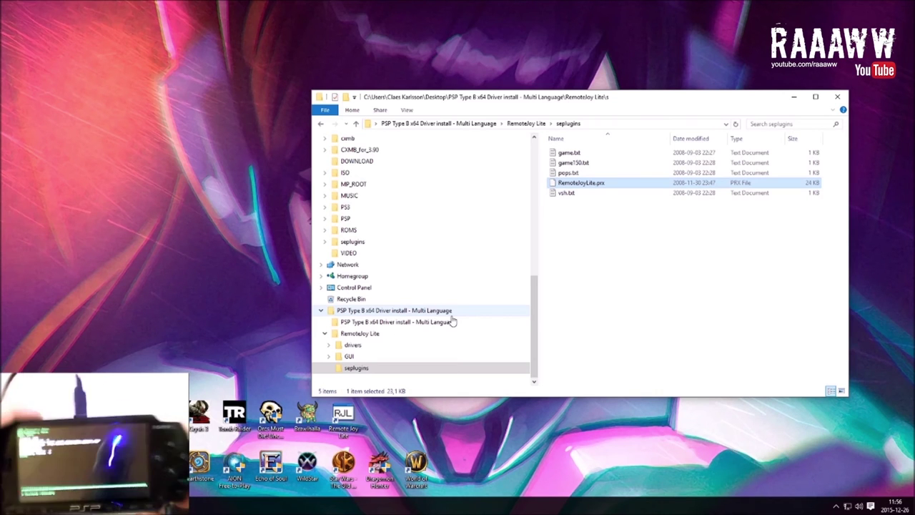
{"action": "scroll", "coordinate": [452, 322], "scroll_direction": "up", "scroll_amount": 1}
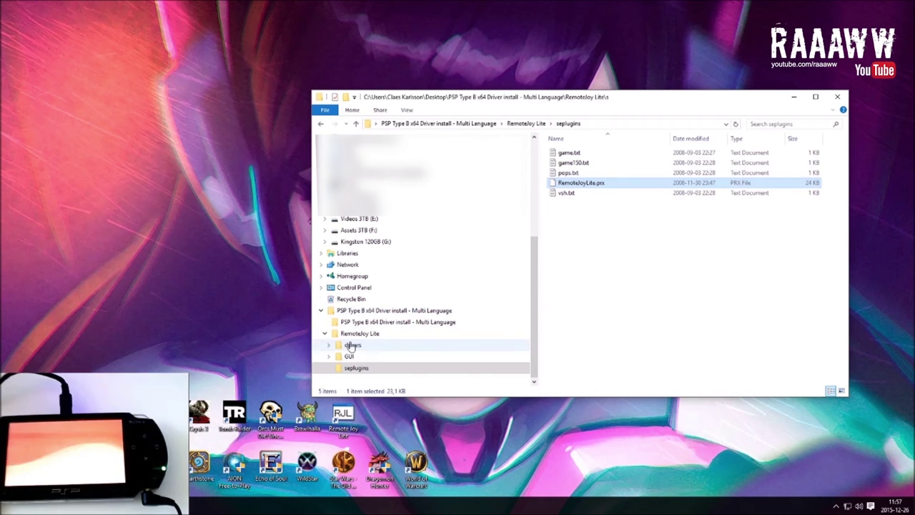
{"action": "left_click", "coordinate": [361, 323]}
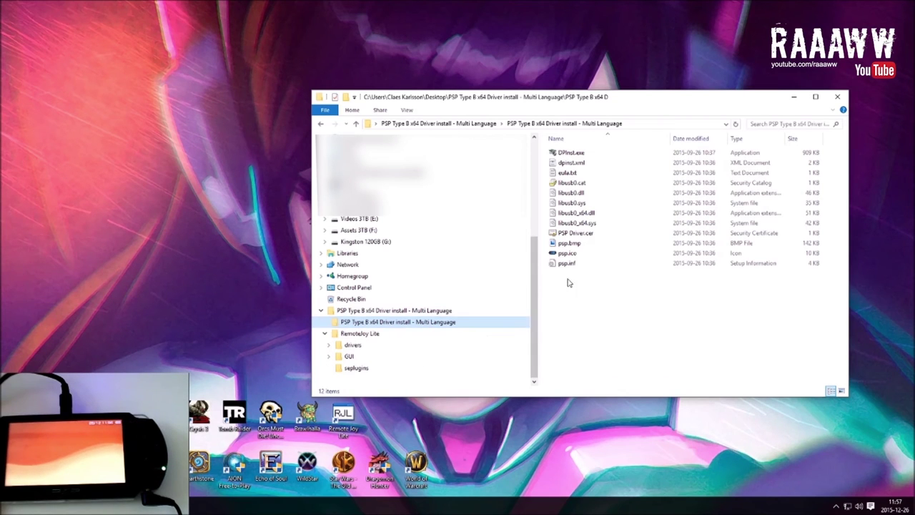
{"action": "double_click", "coordinate": [572, 174]}
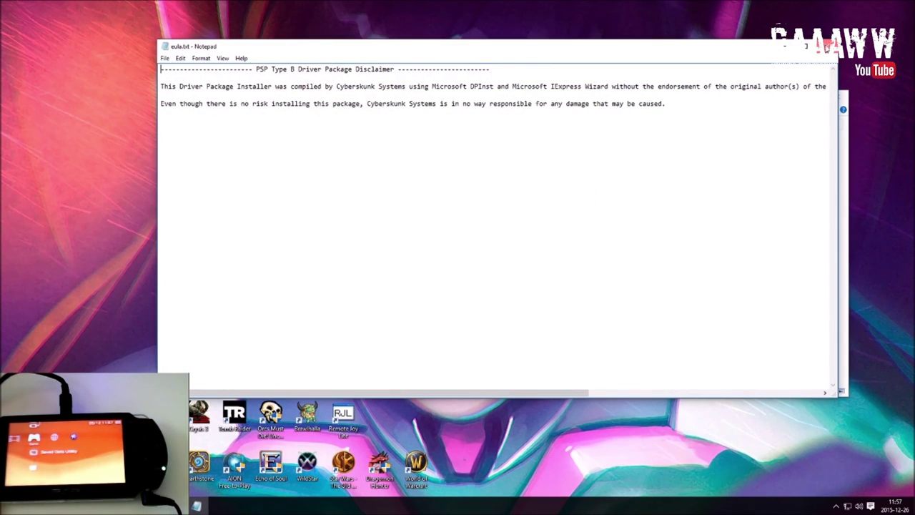
{"action": "left_click", "coordinate": [828, 46]}
Run DPInst.exe, allow it to make changes and move the PSP Type B x64 Installer window aside.
{"action": "left_click", "coordinate": [576, 154]}
{"action": "double_click", "coordinate": [577, 154]}
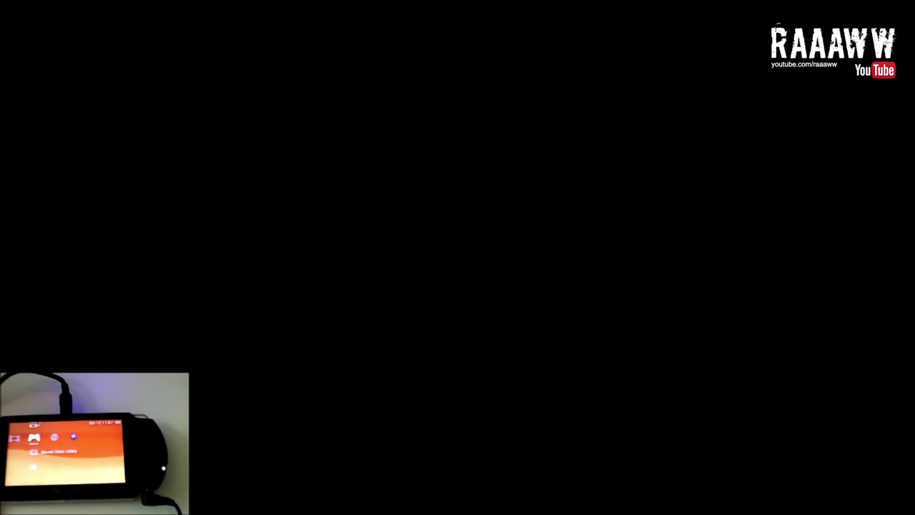
{"action": "left_click", "coordinate": [496, 274]}
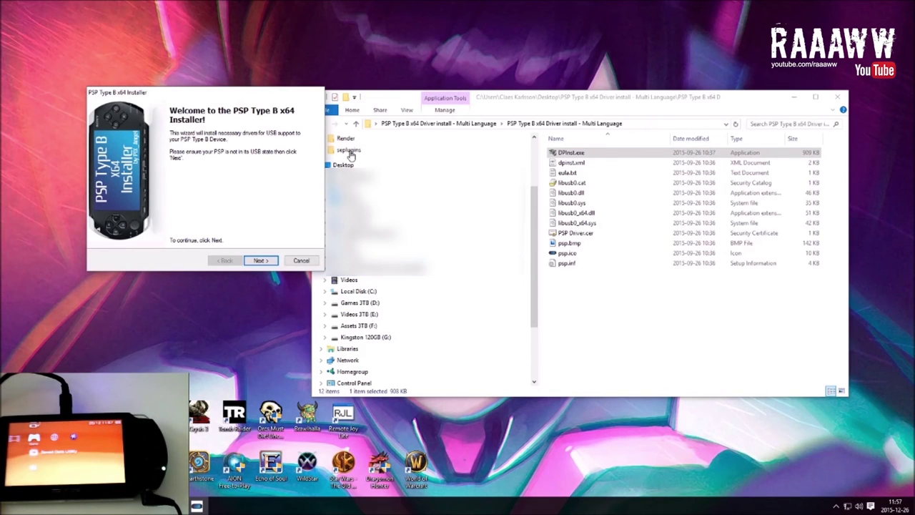
{"action": "left_click_drag", "start_coordinate": [233, 97], "coordinate": [258, 69]}
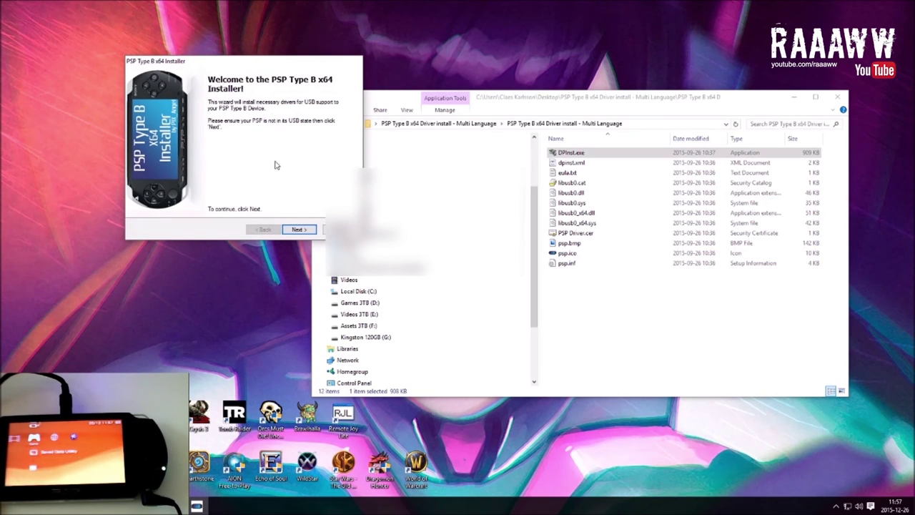
Proceed through the PSP Type B x64 Installer with "I accept this EULA" selected and run the driver installation.
{"action": "left_click", "coordinate": [299, 230]}
{"action": "left_click", "coordinate": [225, 214]}
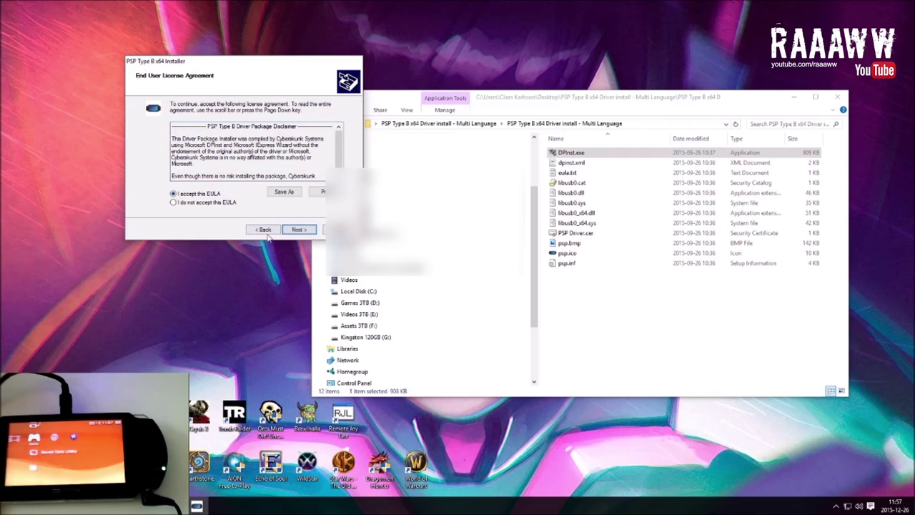
{"action": "left_click", "coordinate": [299, 230]}
{"action": "left_click", "coordinate": [229, 199]}
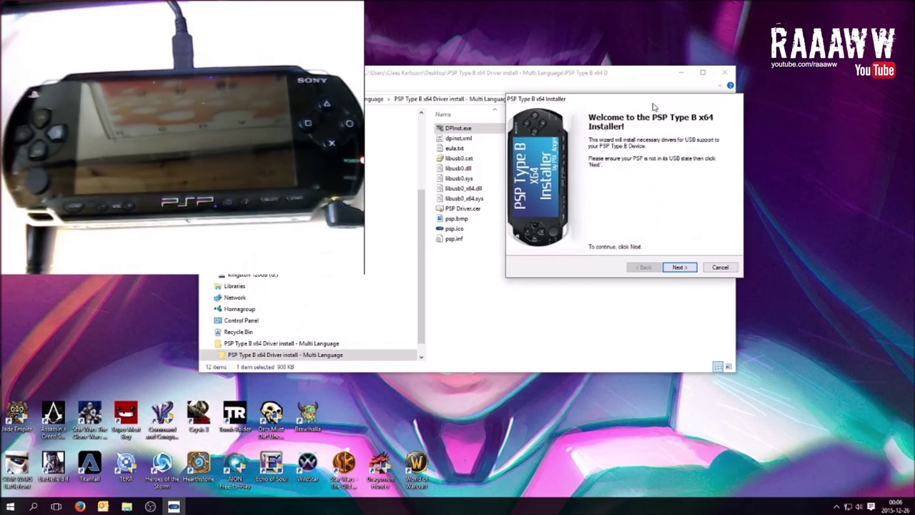
Accept the EULA on a fresh installer run, choose to install the unverified driver software anyway and finish the wizard.
{"action": "left_click", "coordinate": [680, 267]}
{"action": "left_click", "coordinate": [594, 232]}
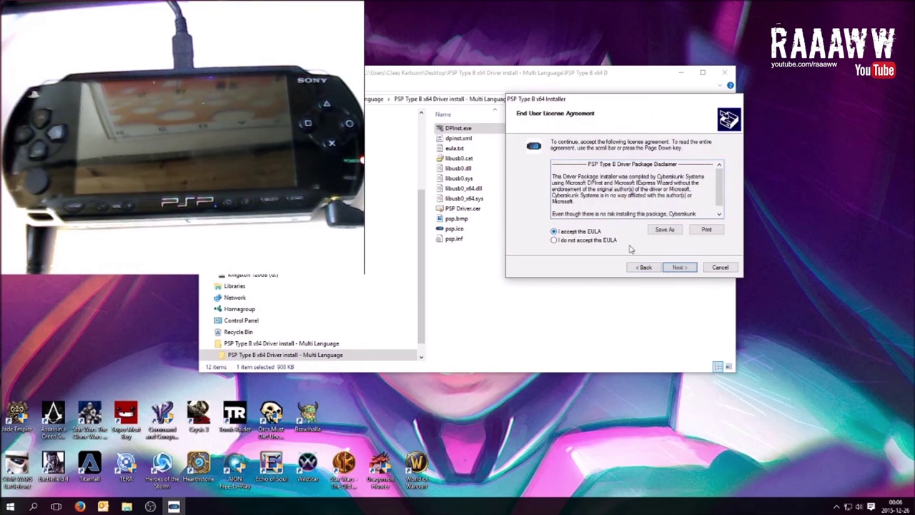
{"action": "left_click", "coordinate": [679, 267]}
{"action": "left_click_drag", "start_coordinate": [459, 172], "coordinate": [526, 194]}
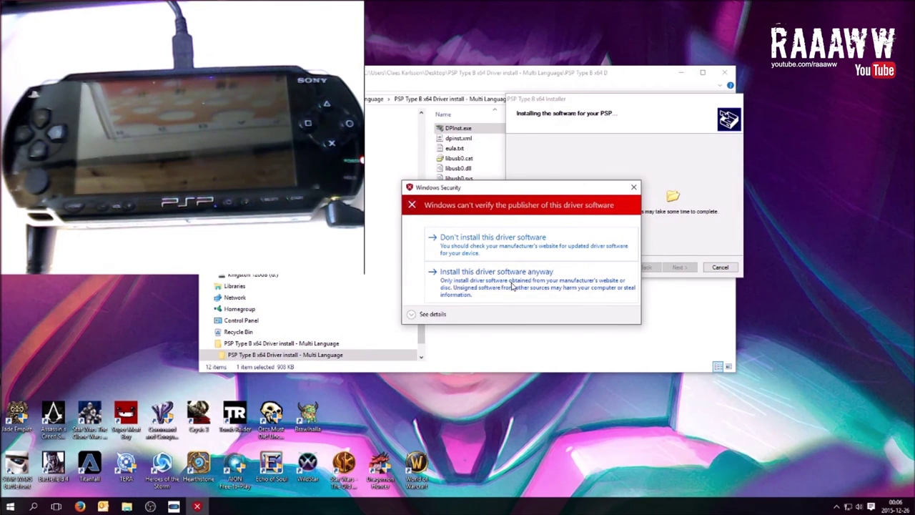
{"action": "left_click", "coordinate": [515, 285]}
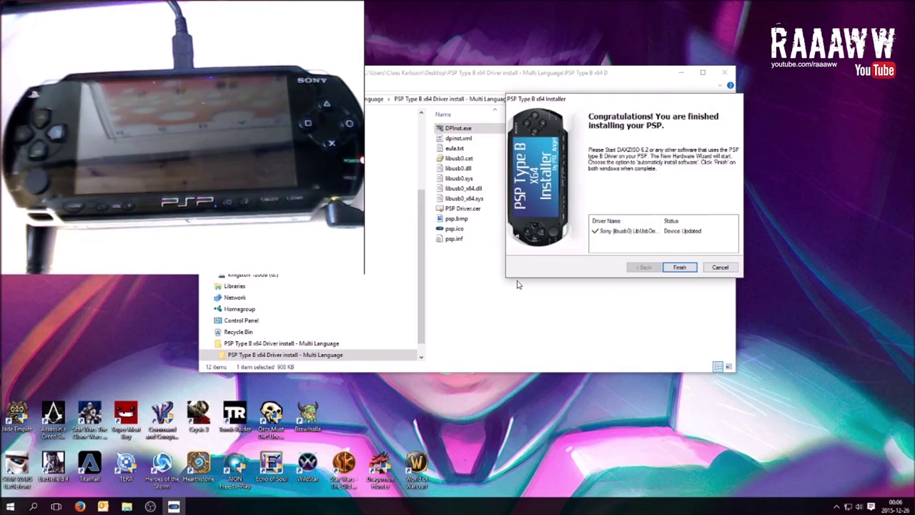
{"action": "left_click", "coordinate": [598, 234]}
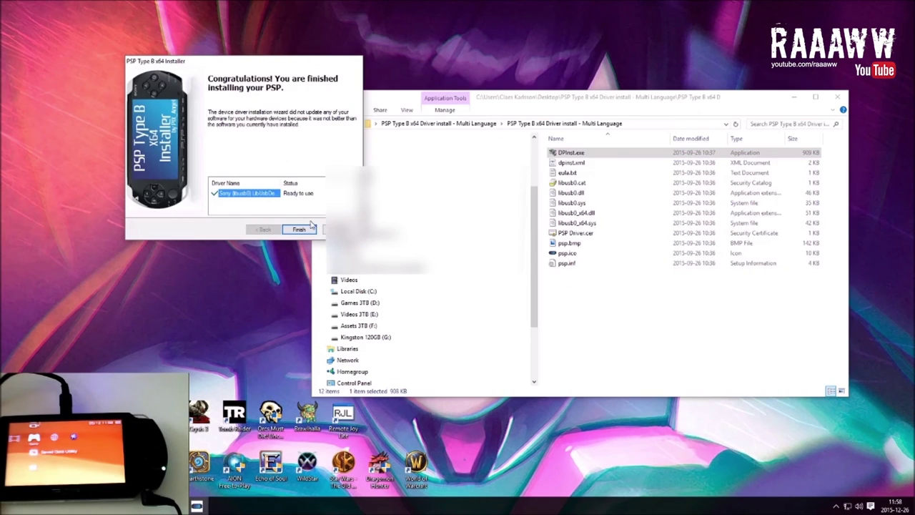
{"action": "left_click", "coordinate": [304, 229]}
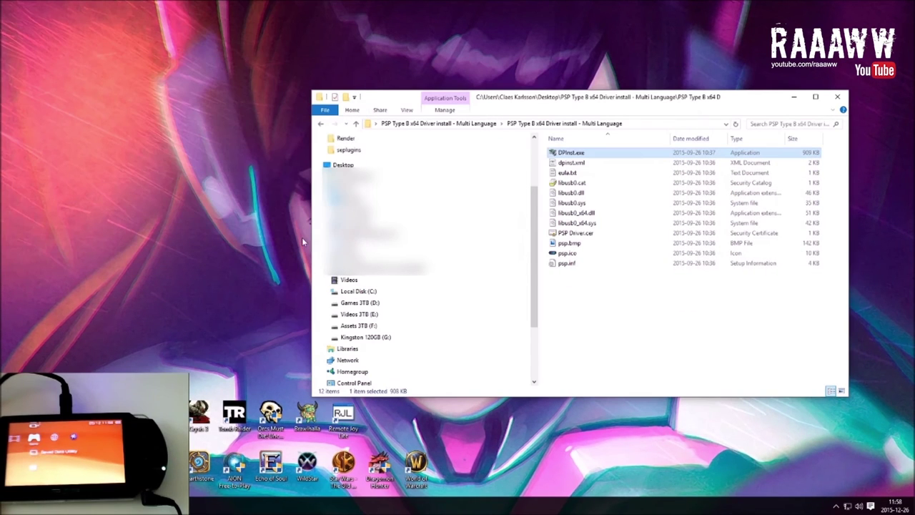
Go back to the package's RemoteJoy Lite folder and select its GUI folder.
{"action": "left_click_drag", "start_coordinate": [565, 100], "coordinate": [543, 76]}
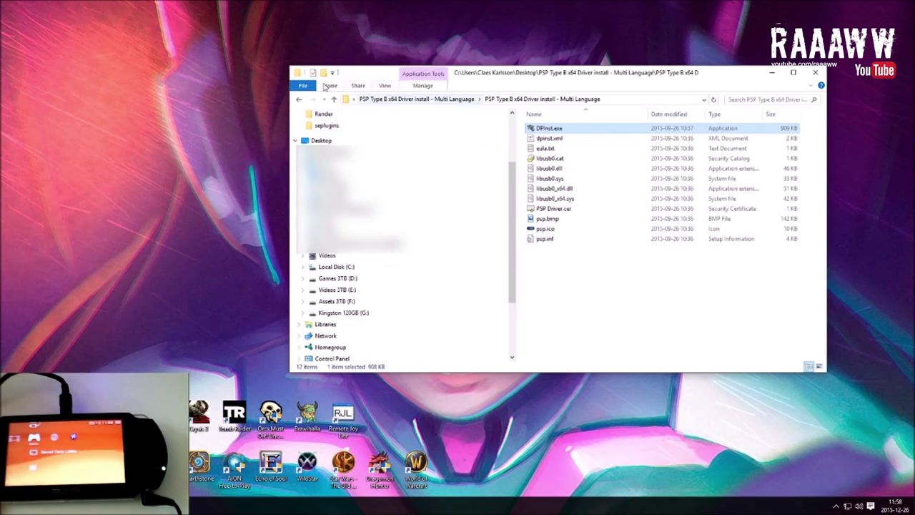
{"action": "left_click", "coordinate": [299, 98]}
{"action": "left_click", "coordinate": [299, 99]}
{"action": "left_click", "coordinate": [527, 140]}
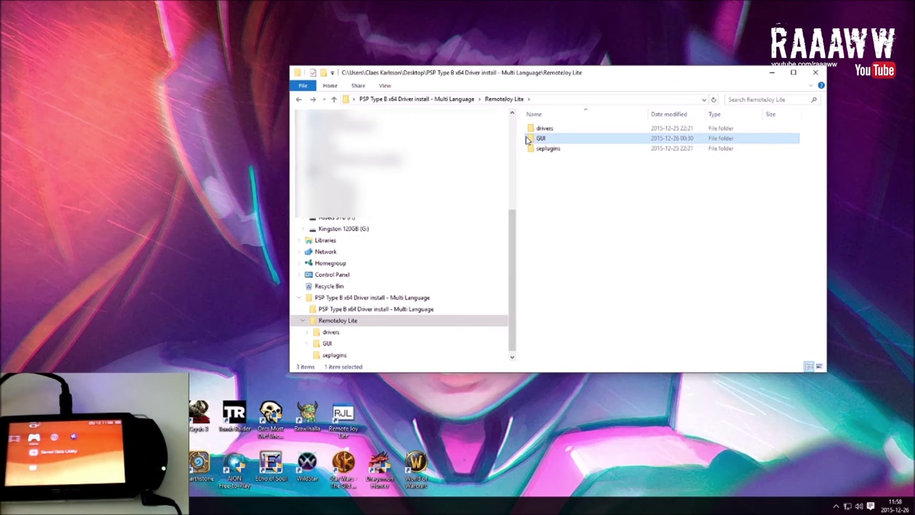
Close the RemoteJoy Lite folder window and reopen the PSP Type B x64 driver package from the desktop.
{"action": "left_click_drag", "start_coordinate": [501, 72], "coordinate": [325, 78]}
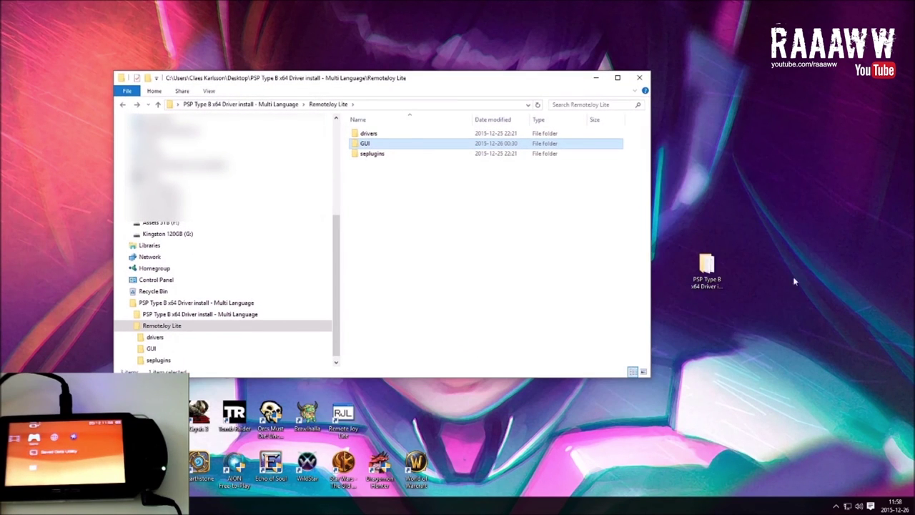
{"action": "left_click", "coordinate": [639, 77]}
{"action": "double_click", "coordinate": [707, 268]}
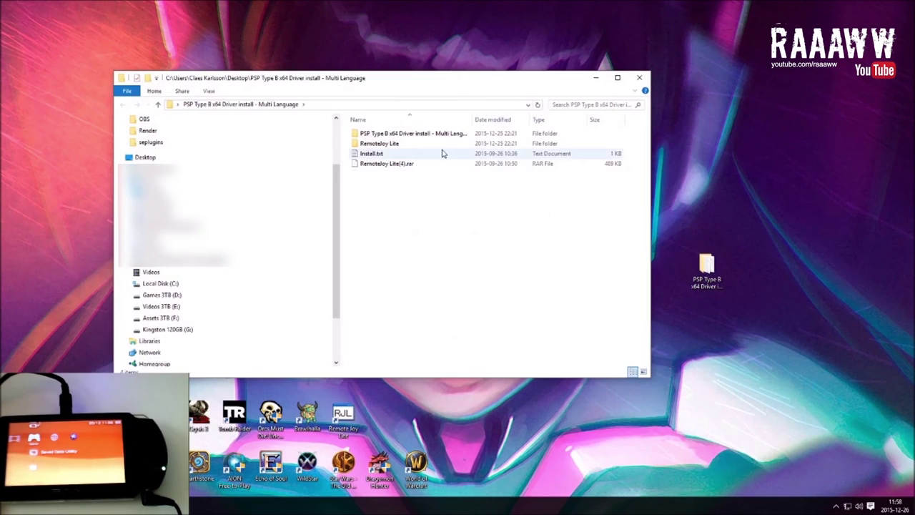
Launch RemoteJoyLite_en.exe from the RemoteJoy Lite package's GUI folder and move its window in front of the folder window.
{"action": "double_click", "coordinate": [384, 144]}
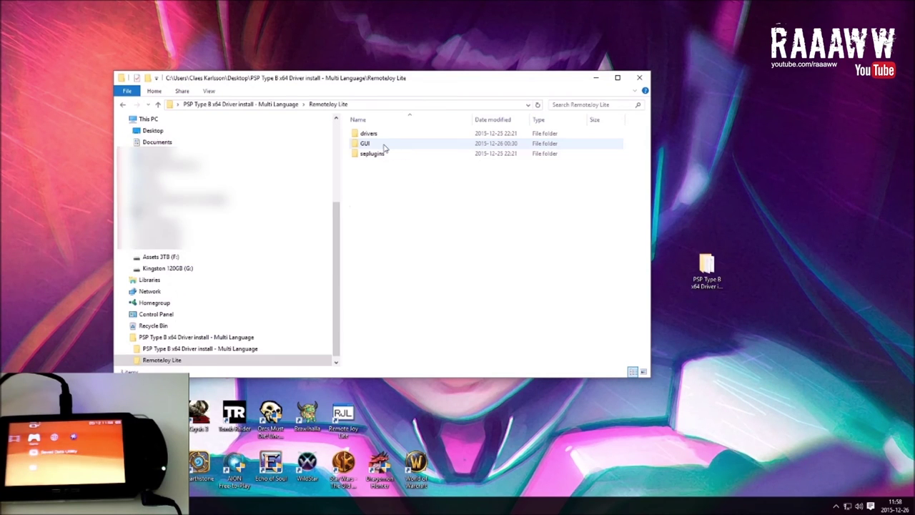
{"action": "double_click", "coordinate": [385, 143]}
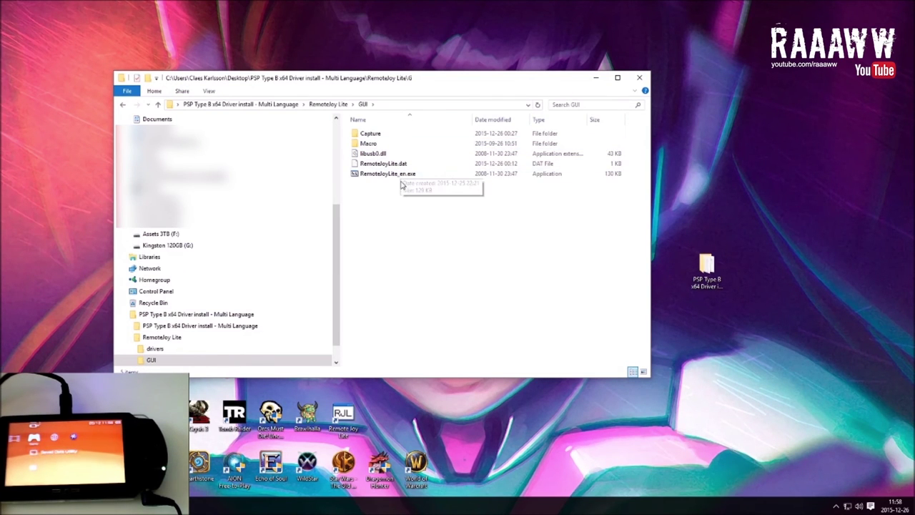
{"action": "double_click", "coordinate": [390, 175]}
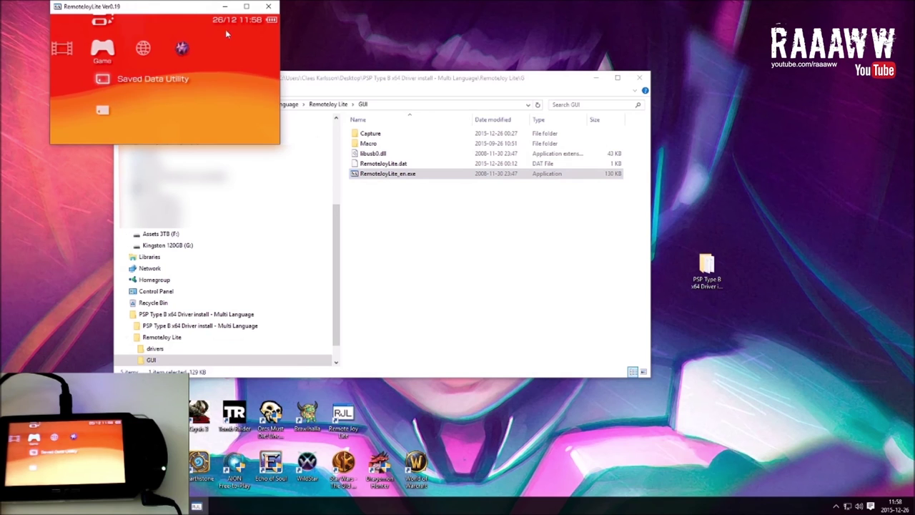
{"action": "left_click_drag", "start_coordinate": [143, 6], "coordinate": [295, 103]}
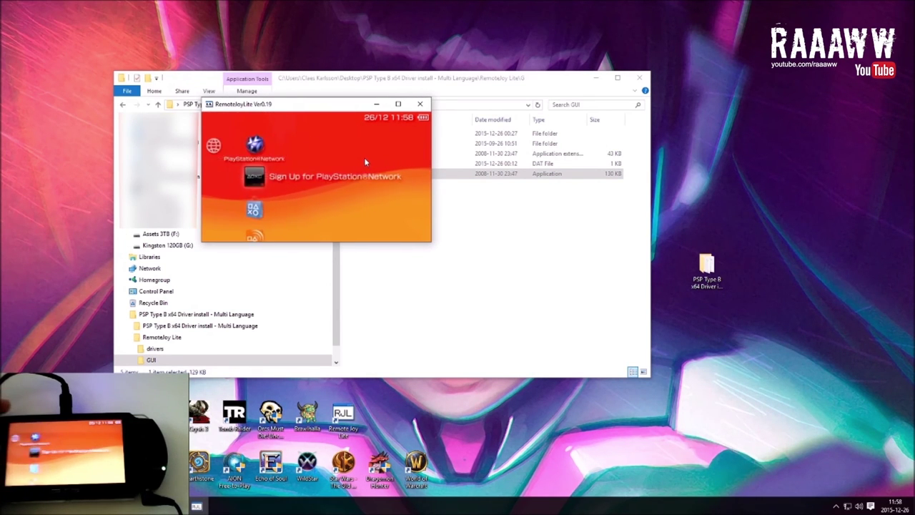
Enable WAV capture in RemoteJoyLite's capture settings, save the settings and close the dialog.
{"action": "key", "text": "F1"}
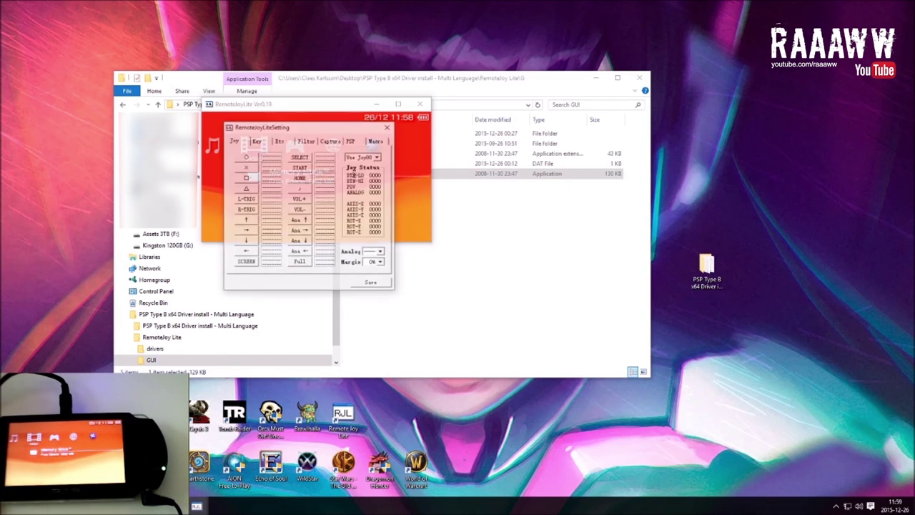
{"action": "key", "text": "Escape"}
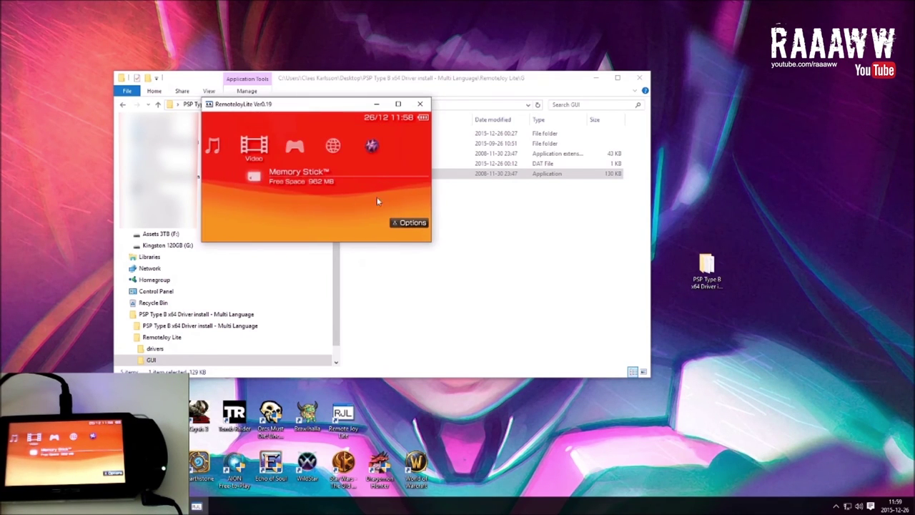
{"action": "key", "text": "F1"}
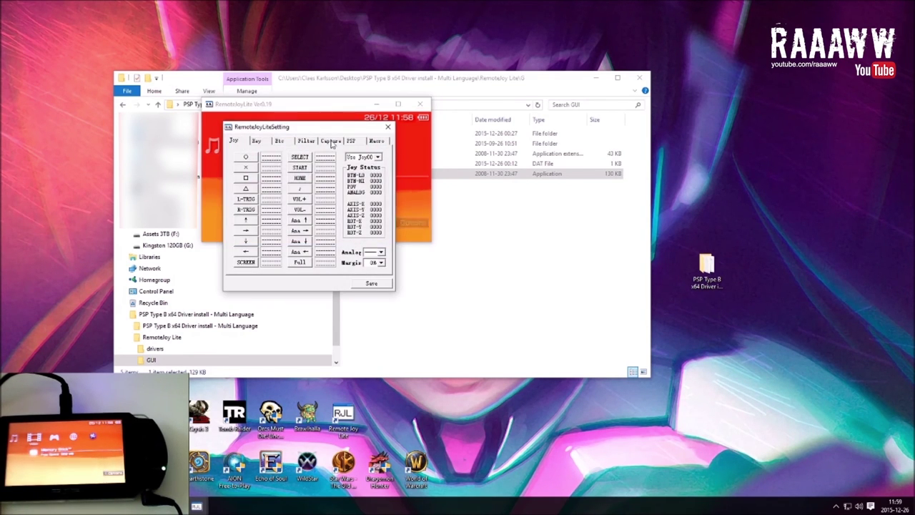
{"action": "left_click", "coordinate": [330, 141]}
{"action": "left_click", "coordinate": [241, 223]}
{"action": "key", "text": "Tab"}
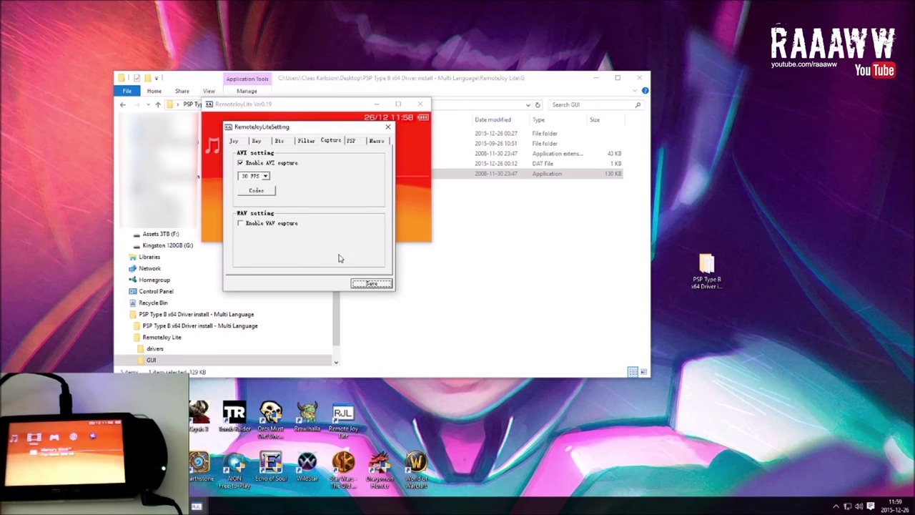
{"action": "left_click", "coordinate": [388, 128]}
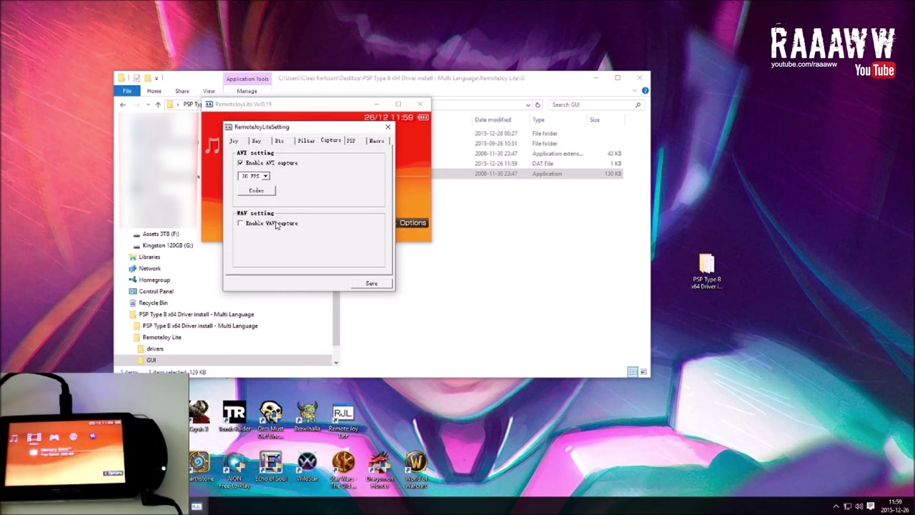
{"action": "left_click", "coordinate": [372, 283]}
{"action": "left_click", "coordinate": [388, 126]}
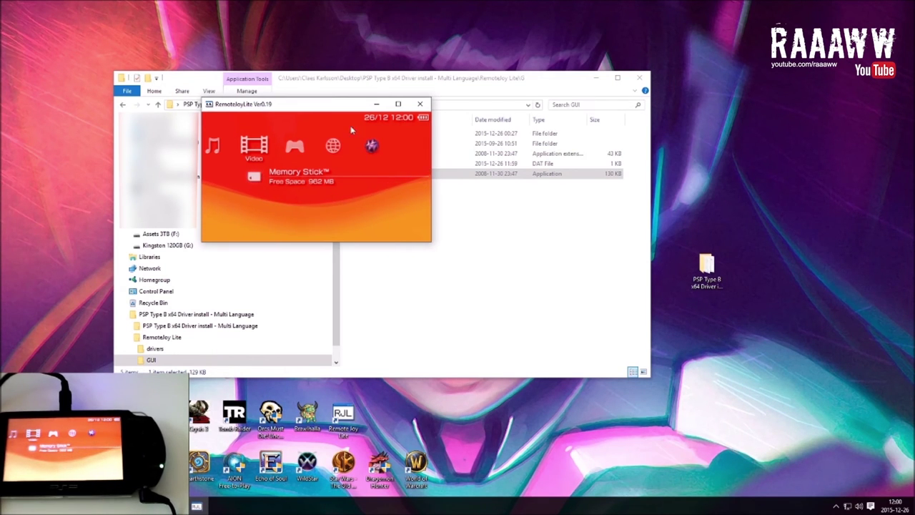
Examine the PSP view maximized and restored, and review RemoteJoyLite's PSP, Key, Joy, Etc, Filter and Capture settings.
{"action": "double_click", "coordinate": [322, 108]}
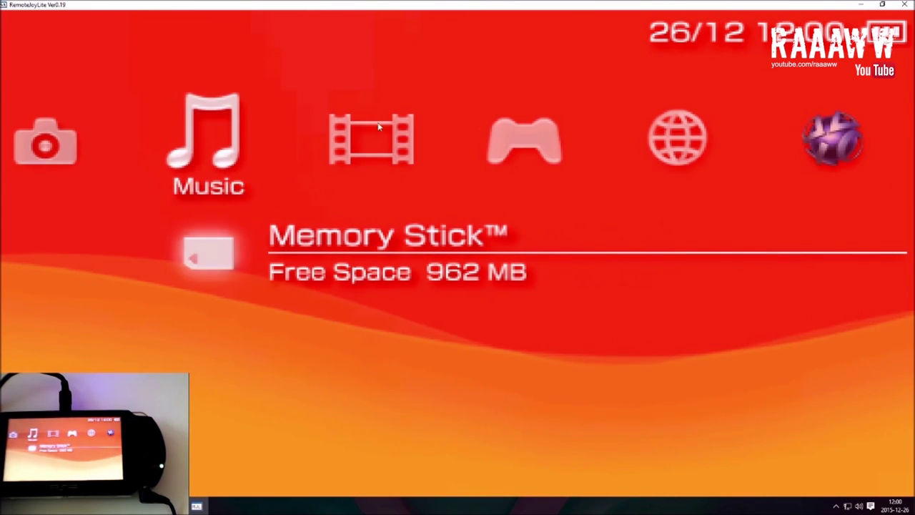
{"action": "double_click", "coordinate": [469, 8]}
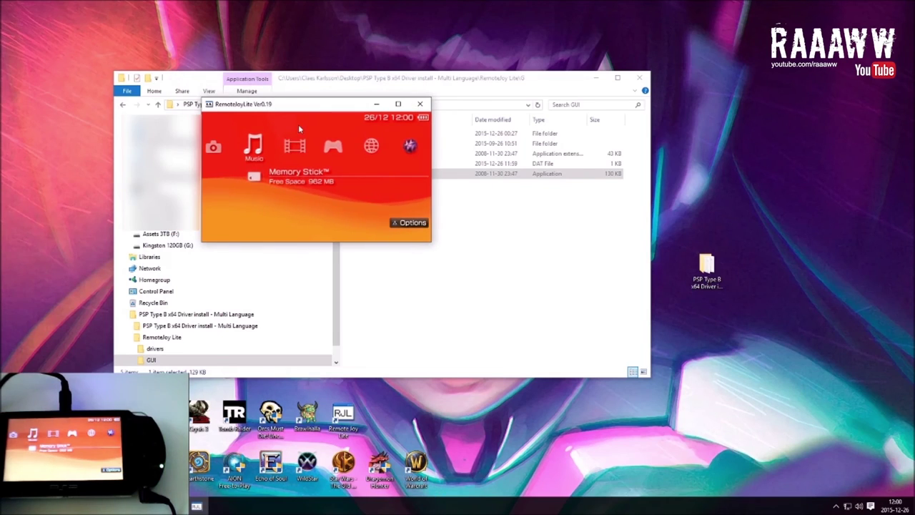
{"action": "key", "text": "Escape"}
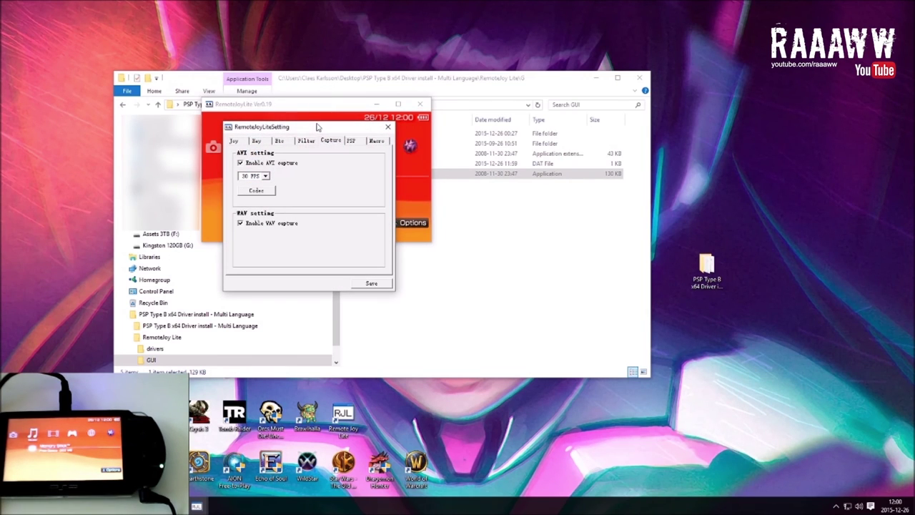
{"action": "left_click", "coordinate": [351, 141]}
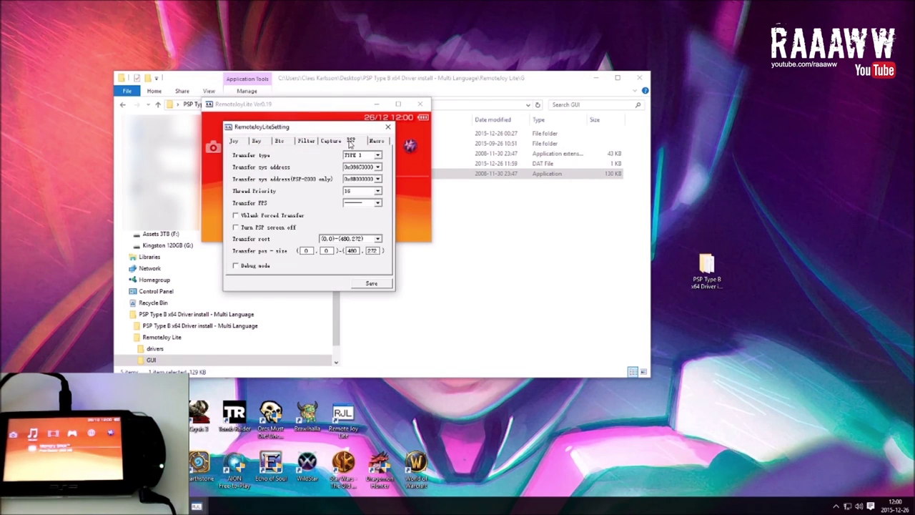
{"action": "left_click", "coordinate": [259, 141]}
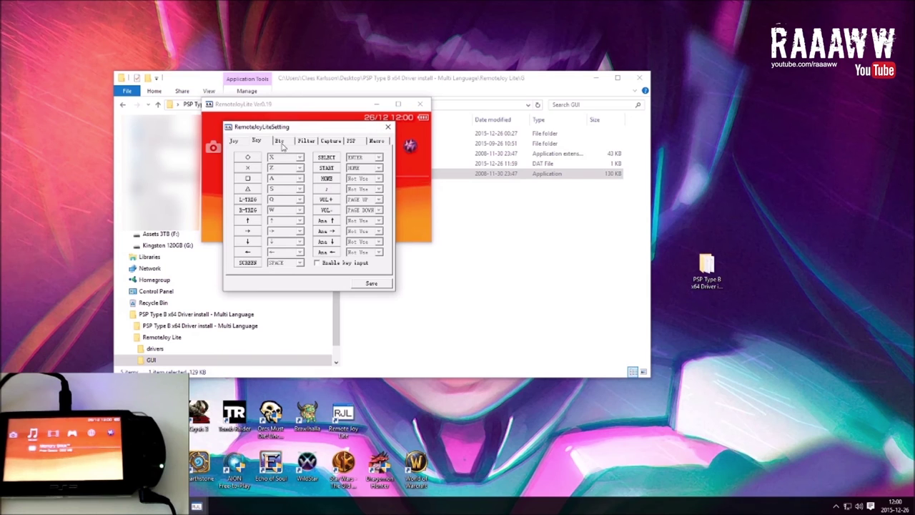
{"action": "left_click", "coordinate": [240, 142]}
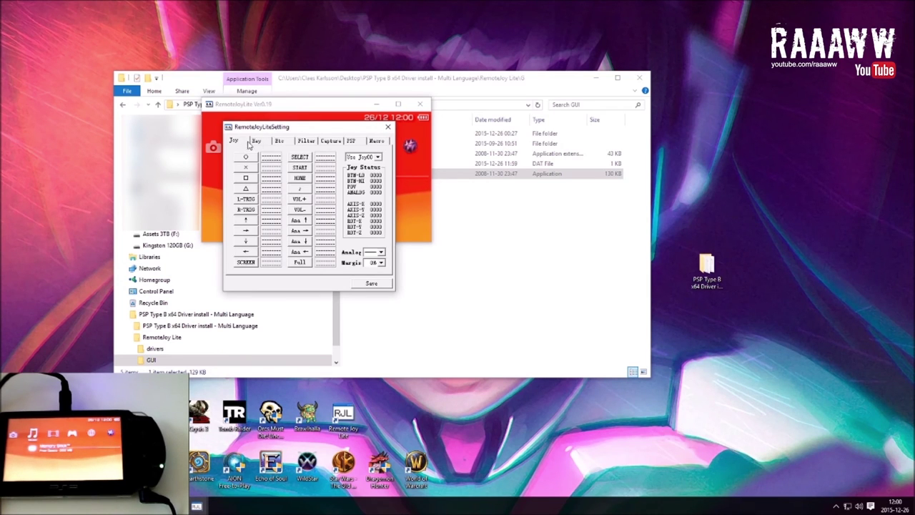
{"action": "left_click", "coordinate": [279, 142]}
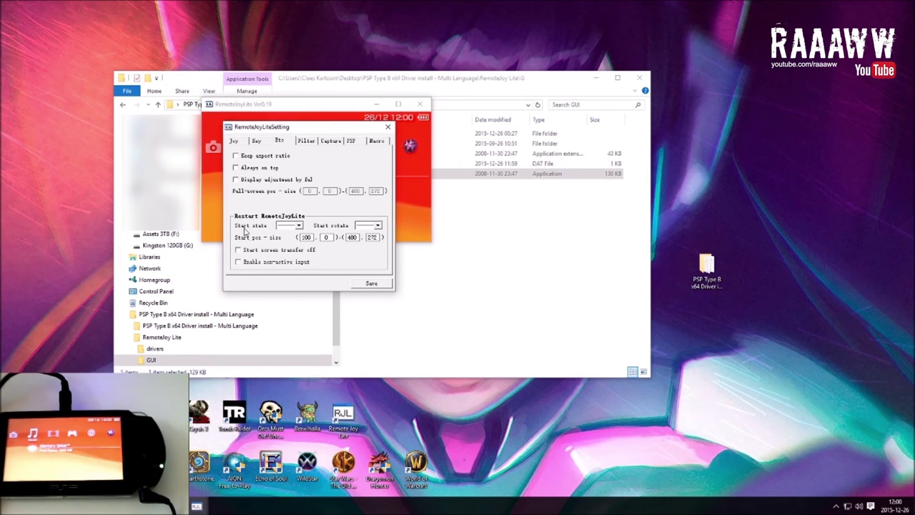
{"action": "left_click", "coordinate": [305, 141]}
{"action": "left_click", "coordinate": [330, 141]}
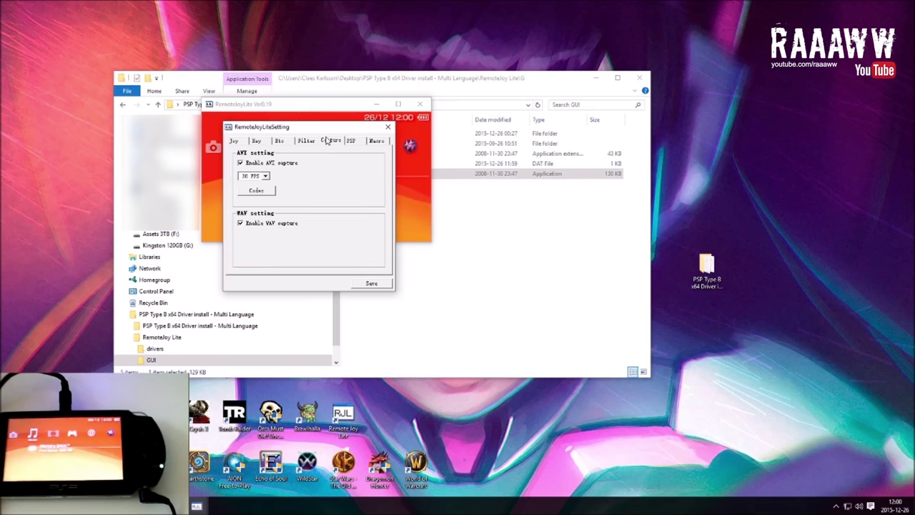
{"action": "left_click", "coordinate": [351, 141]}
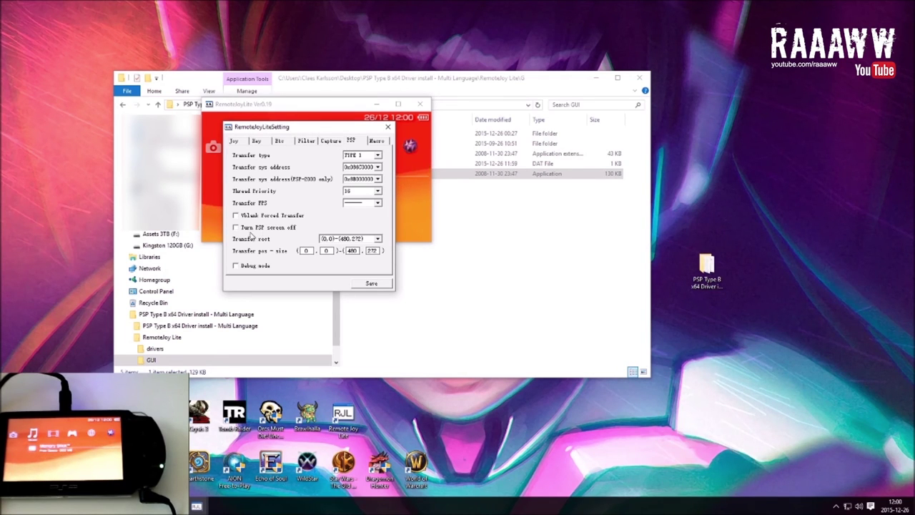
{"action": "left_click", "coordinate": [388, 127]}
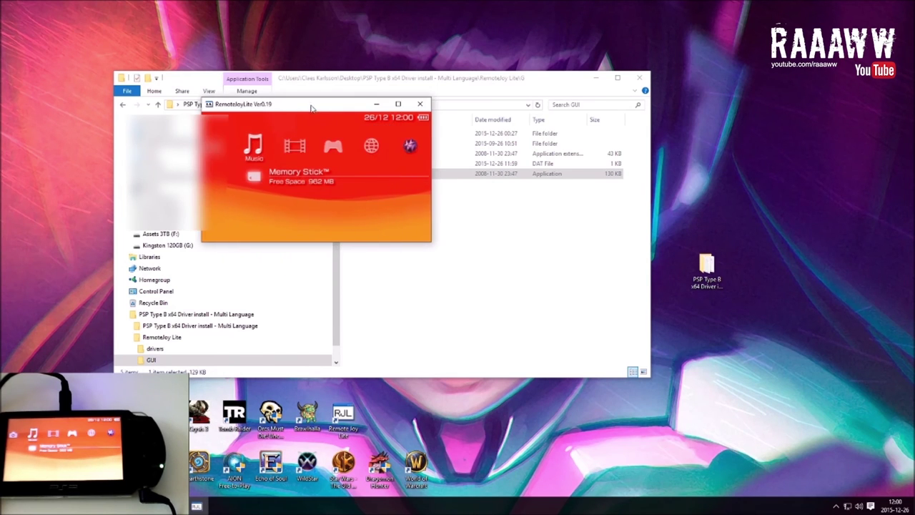
Switch WAV capture off and back on in the capture settings, saving the settings and closing the dialog.
{"action": "left_click_drag", "start_coordinate": [388, 127], "coordinate": [425, 146]}
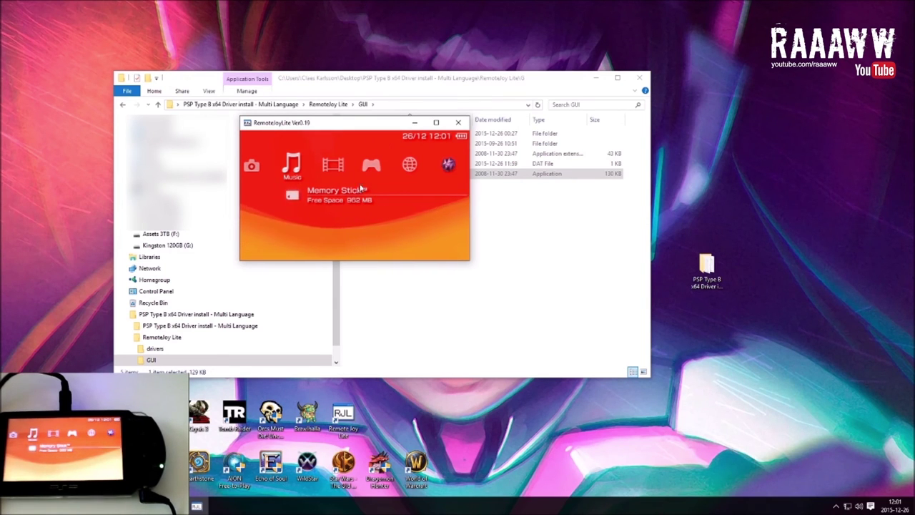
{"action": "key", "text": "Escape"}
{"action": "left_click", "coordinate": [388, 159]}
{"action": "left_click", "coordinate": [367, 161]}
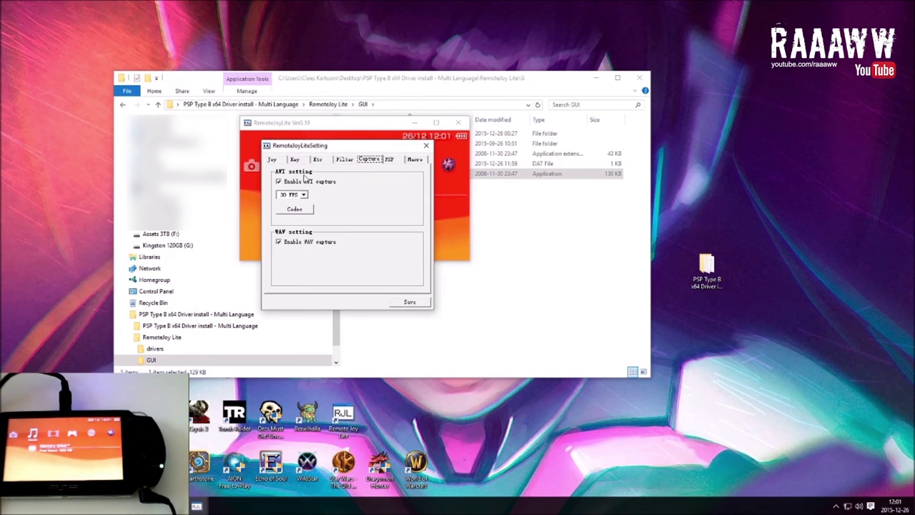
{"action": "left_click_drag", "start_coordinate": [338, 147], "coordinate": [394, 141]}
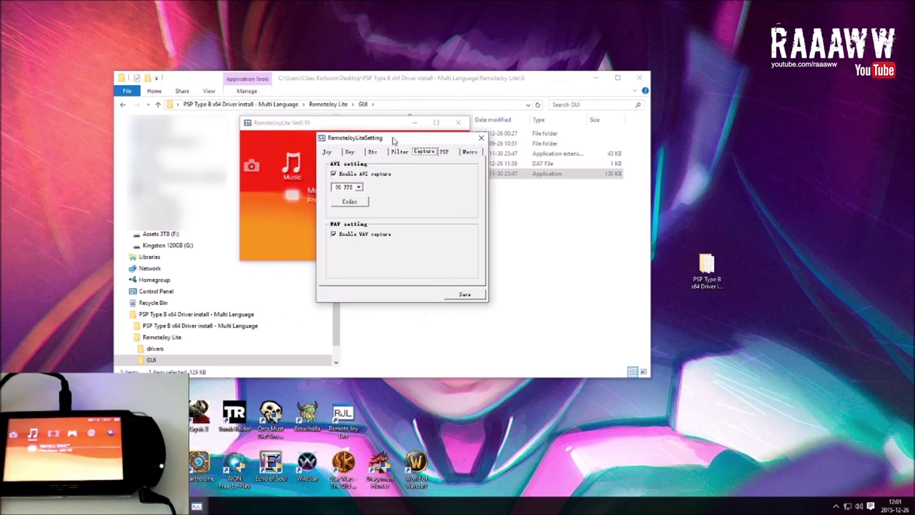
{"action": "left_click", "coordinate": [334, 235]}
{"action": "left_click", "coordinate": [463, 296]}
{"action": "left_click", "coordinate": [334, 236]}
{"action": "left_click_drag", "start_coordinate": [422, 138], "coordinate": [377, 163]}
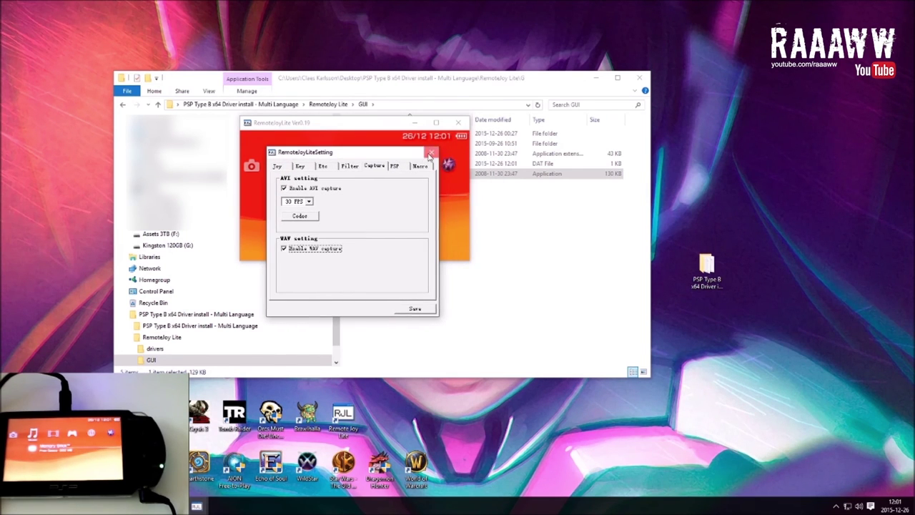
{"action": "left_click", "coordinate": [437, 163]}
Record a short AVI and WAV capture of the PSP menu with RemoteJoyLite.
{"action": "left_click_drag", "start_coordinate": [365, 128], "coordinate": [361, 135]}
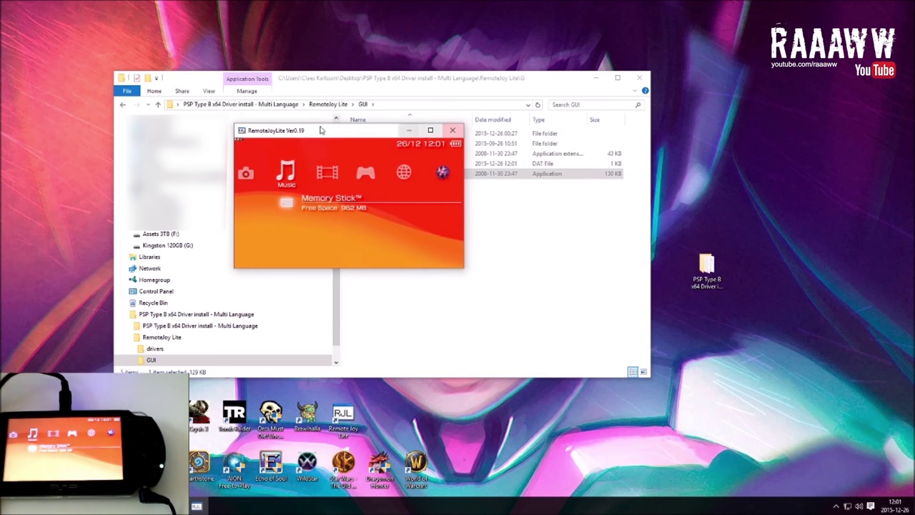
{"action": "left_click_drag", "start_coordinate": [388, 133], "coordinate": [417, 127]}
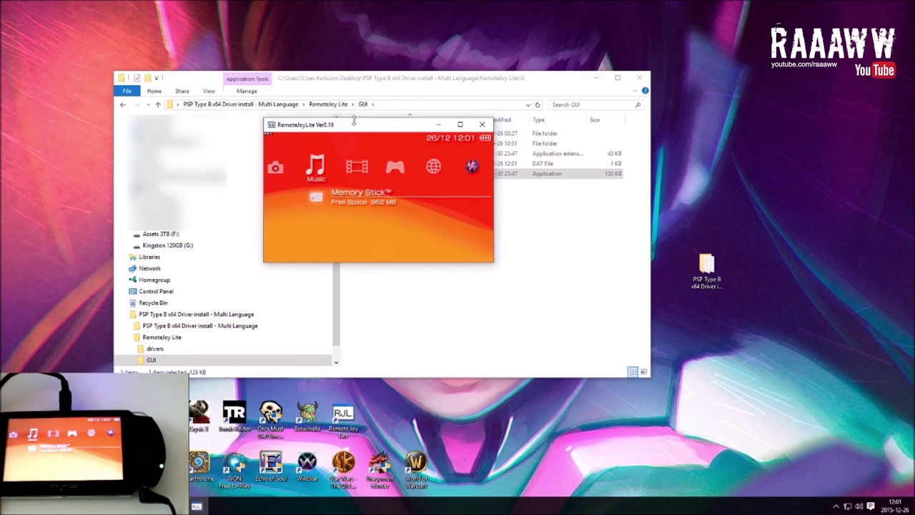
{"action": "left_click_drag", "start_coordinate": [354, 123], "coordinate": [365, 122]}
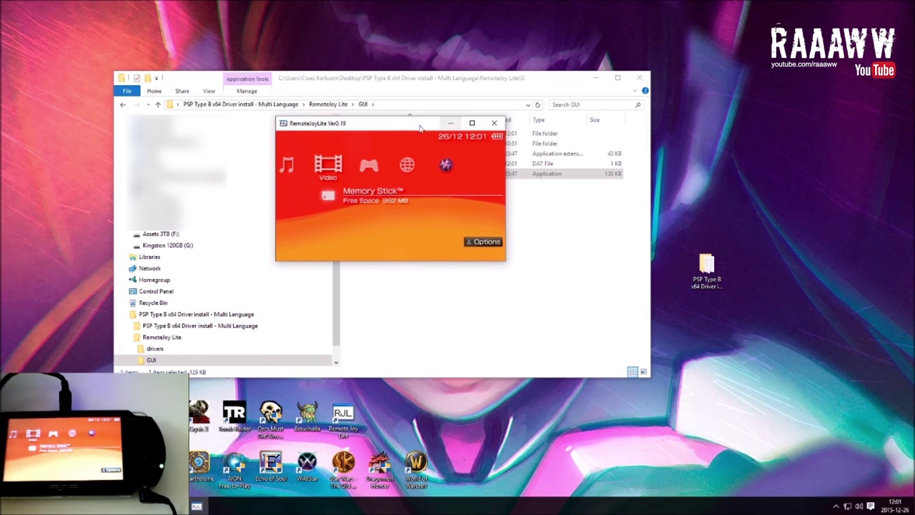
Open the GUI folder's Capture folder, play the recording 20151226120137.avi in VLC media player and close the player.
{"action": "left_click_drag", "start_coordinate": [420, 128], "coordinate": [257, 74]}
{"action": "left_click_drag", "start_coordinate": [364, 78], "coordinate": [422, 94]}
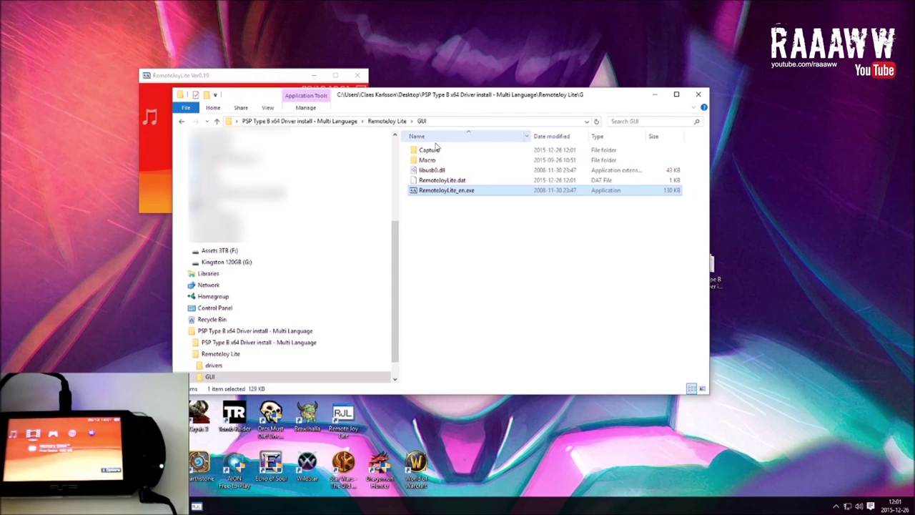
{"action": "double_click", "coordinate": [432, 149]}
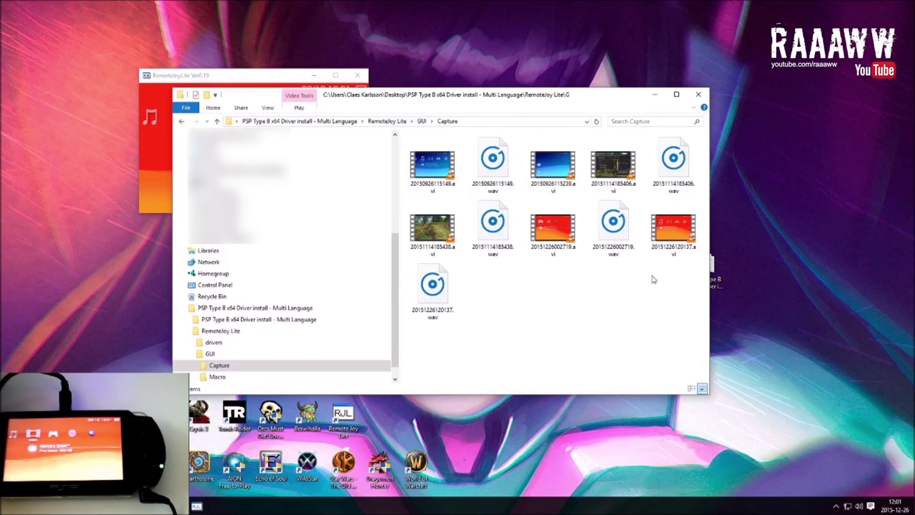
{"action": "double_click", "coordinate": [673, 227]}
{"action": "left_click", "coordinate": [465, 359]}
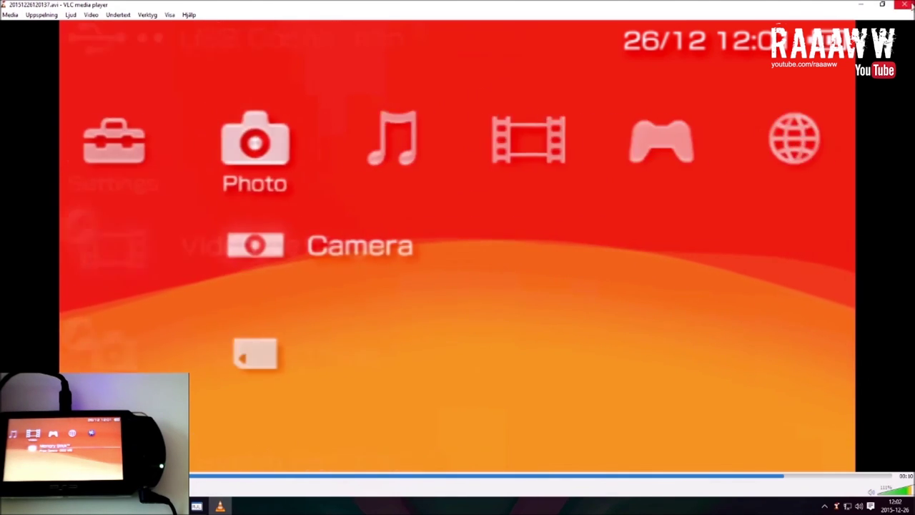
{"action": "left_click", "coordinate": [904, 5]}
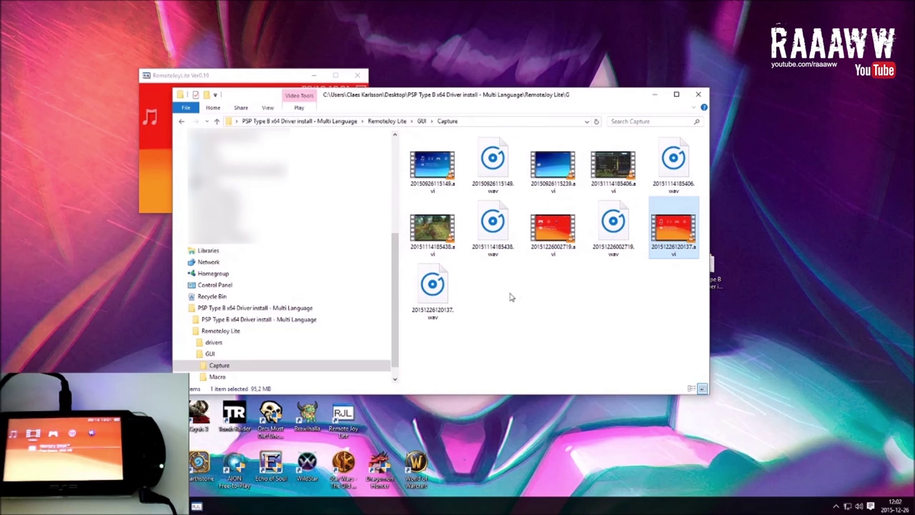
Select the 20151226120137.avi recording and move the Capture folder and RemoteJoyLite windows apart, with RemoteJoyLite in front.
{"action": "left_click", "coordinate": [442, 293]}
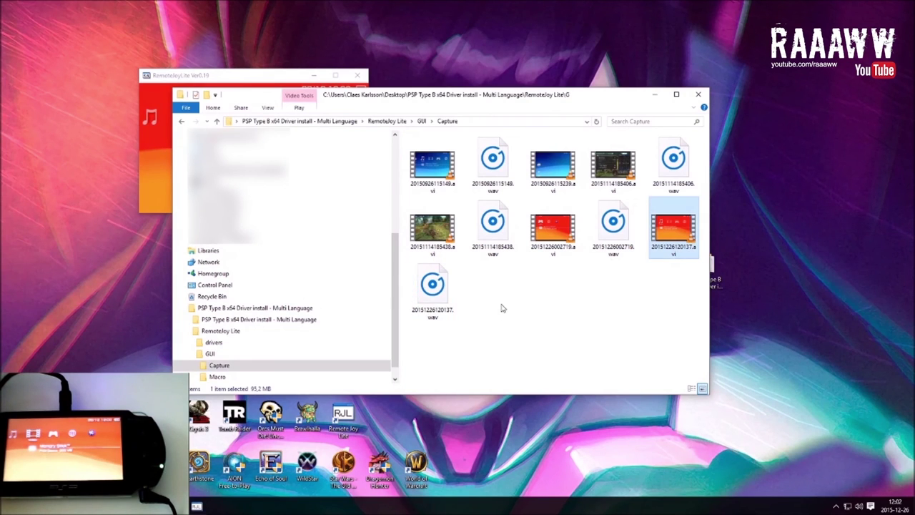
{"action": "left_click", "coordinate": [439, 300]}
{"action": "left_click", "coordinate": [672, 230]}
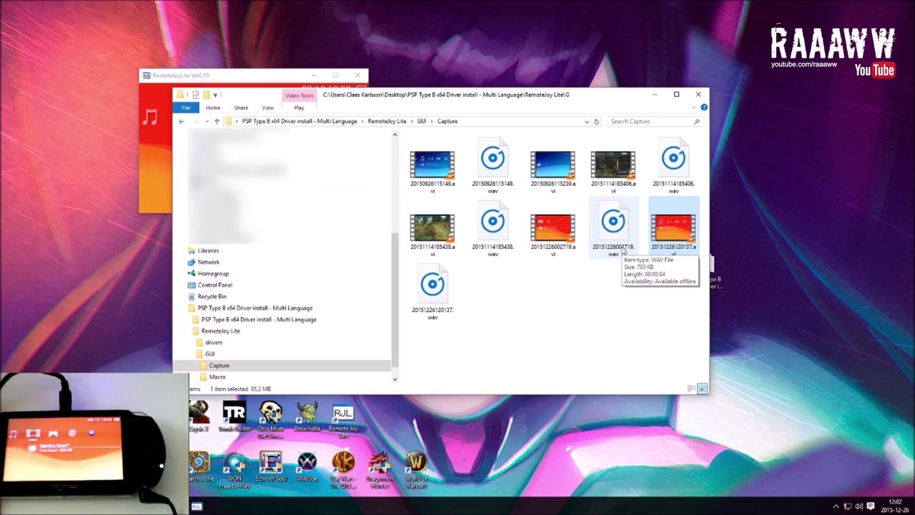
{"action": "left_click_drag", "start_coordinate": [501, 93], "coordinate": [538, 105]}
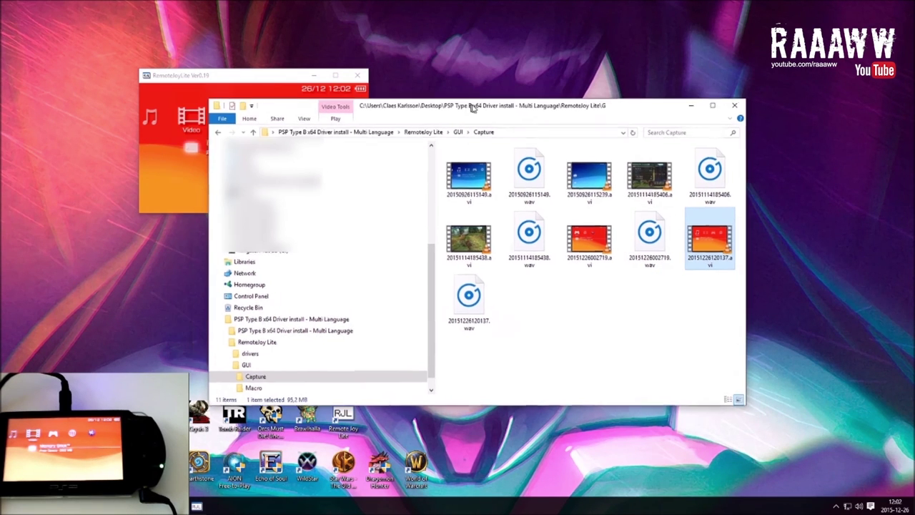
{"action": "left_click_drag", "start_coordinate": [235, 79], "coordinate": [138, 55]}
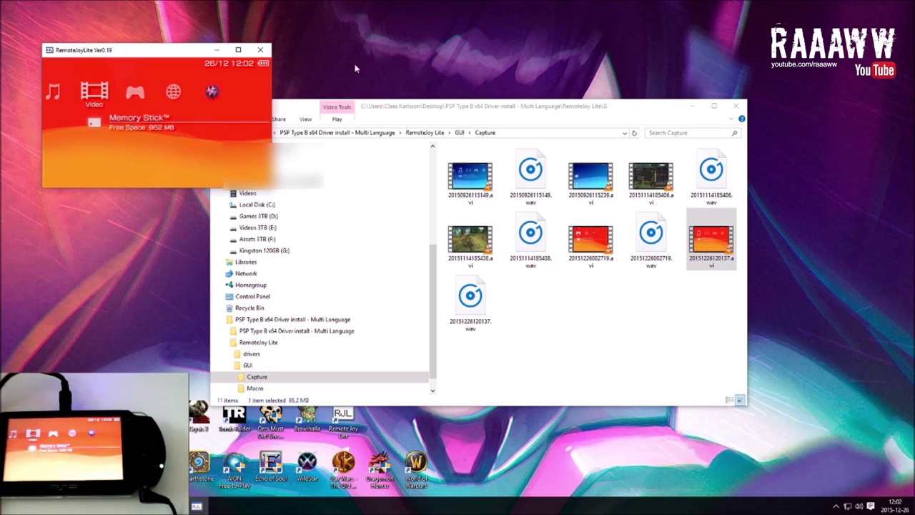
Move the RemoteJoyLite window to the far side of the desktop and bring the Capture folder window forward.
{"action": "left_click_drag", "start_coordinate": [152, 58], "coordinate": [185, 50]}
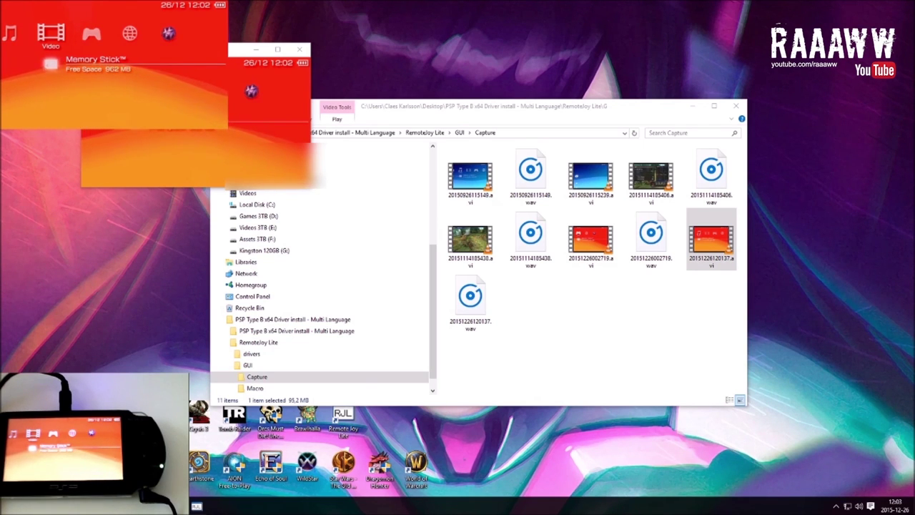
{"action": "left_click_drag", "start_coordinate": [201, 51], "coordinate": [784, 49]}
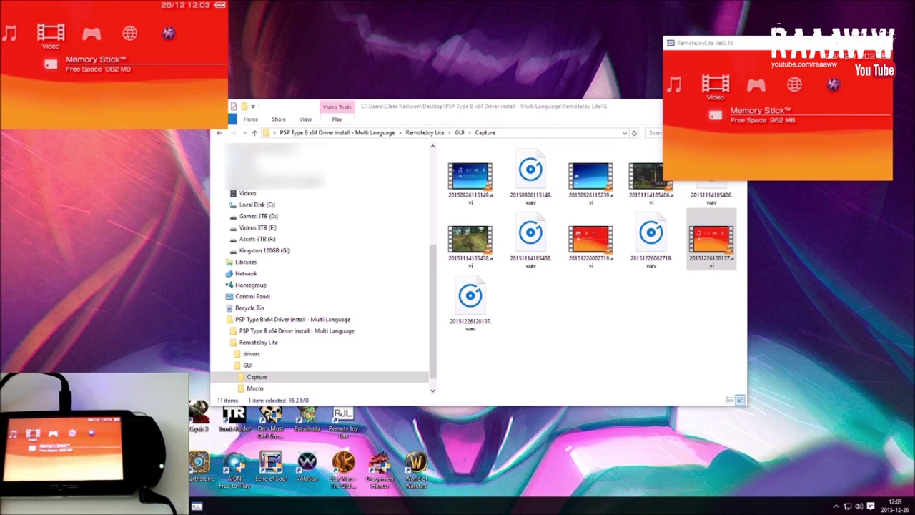
{"action": "key", "text": "alt+Tab"}
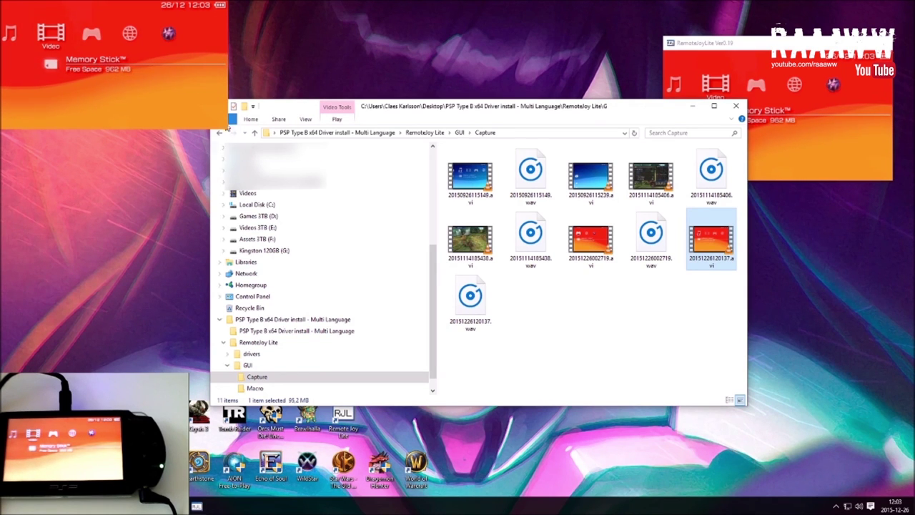
{"action": "left_click", "coordinate": [232, 119]}
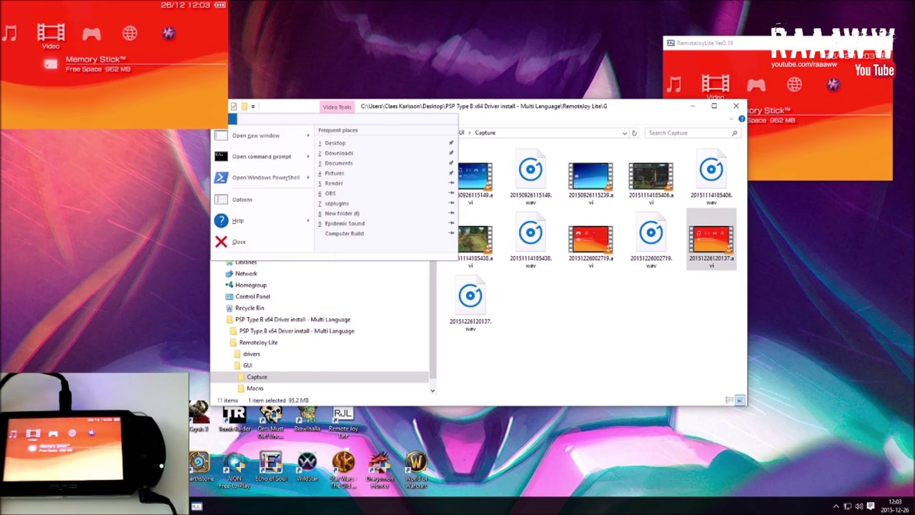
{"action": "left_click", "coordinate": [204, 48]}
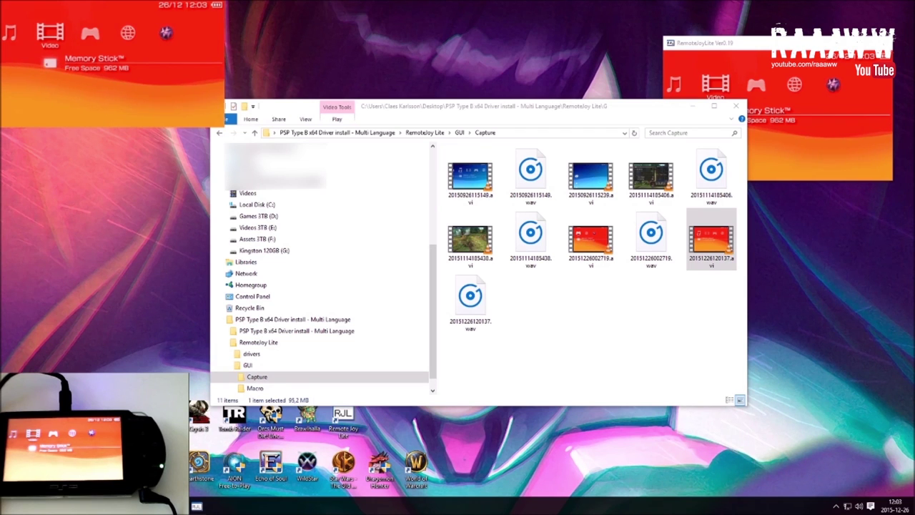
Browse the PSP menu from Video to Game and back to Music in the RemoteJoyLite display.
{"action": "key", "text": "F2"}
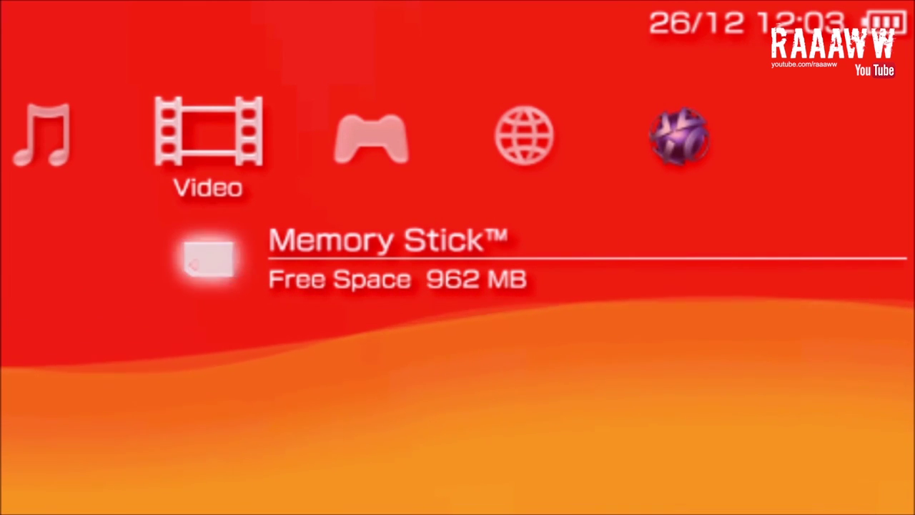
{"action": "key", "text": "Right"}
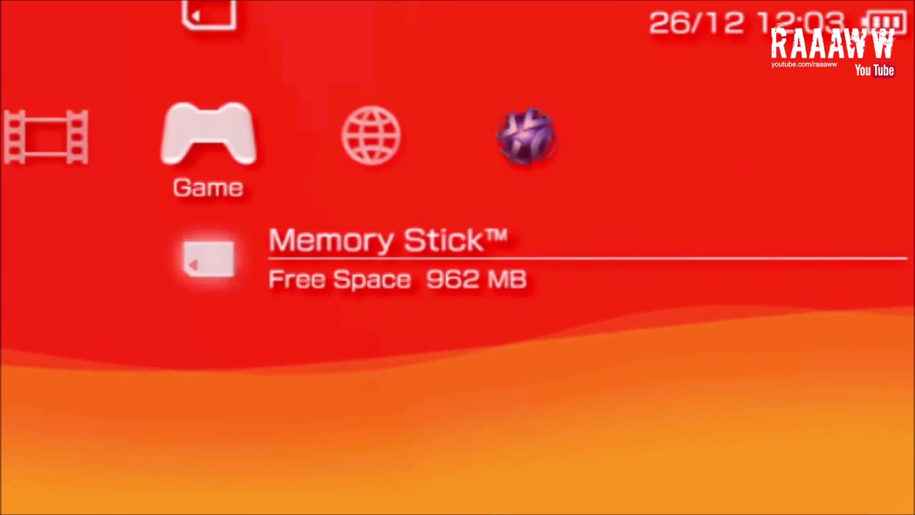
{"action": "key", "text": "Left"}
{"action": "key", "text": "Left"}
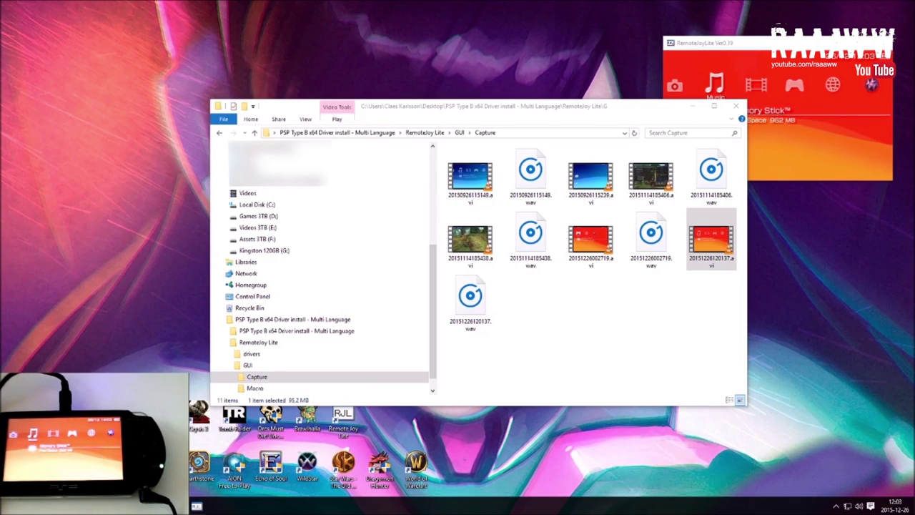
Rearrange the RemoteJoyLite and Capture folder windows on the desktop.
{"action": "left_click_drag", "start_coordinate": [722, 43], "coordinate": [619, 35]}
{"action": "left_click_drag", "start_coordinate": [421, 107], "coordinate": [390, 176]}
{"action": "left_click", "coordinate": [655, 43]}
{"action": "left_click_drag", "start_coordinate": [655, 44], "coordinate": [746, 33]}
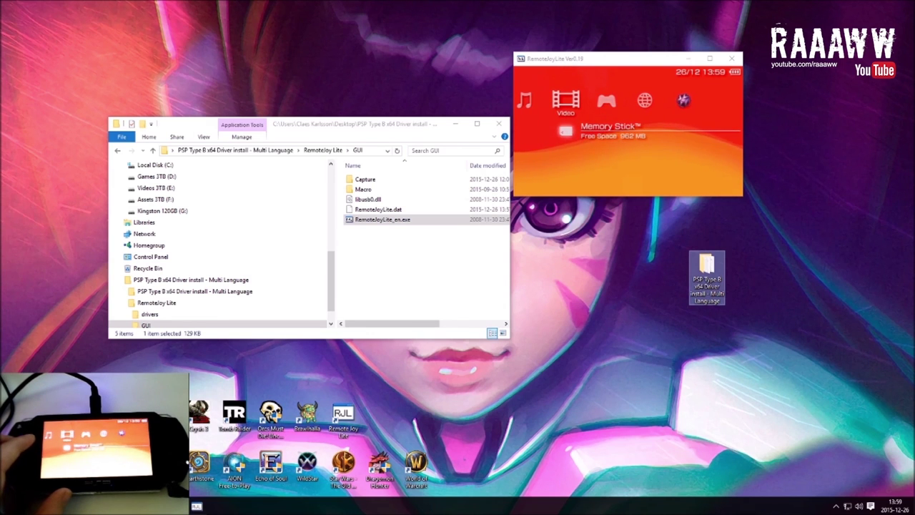
Search Windows for "rea", open Realtek HD Audio Manager and review the Line In default format and recording volume.
{"action": "key", "text": "super"}
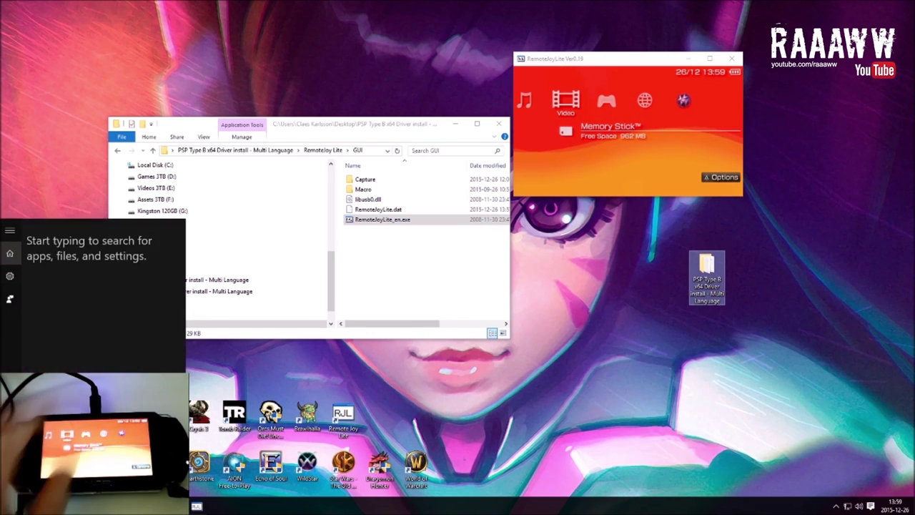
{"action": "type", "text": "re"}
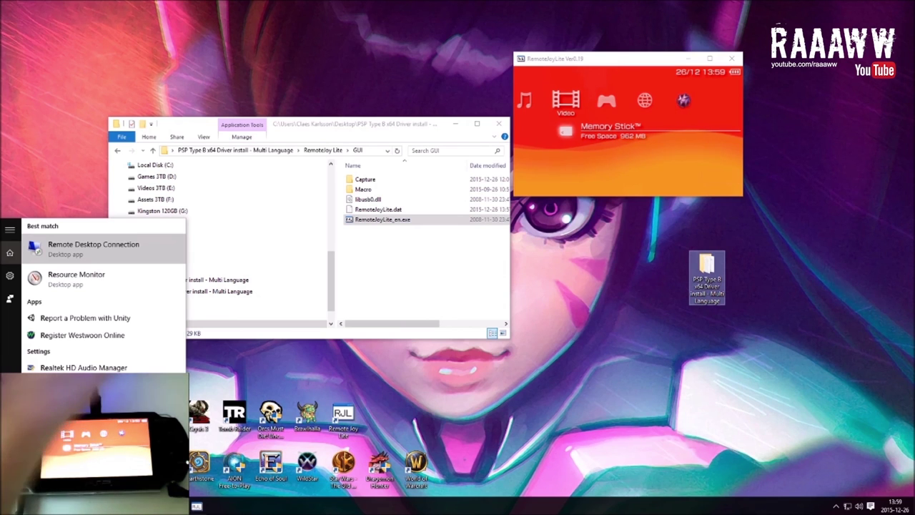
{"action": "type", "text": "a"}
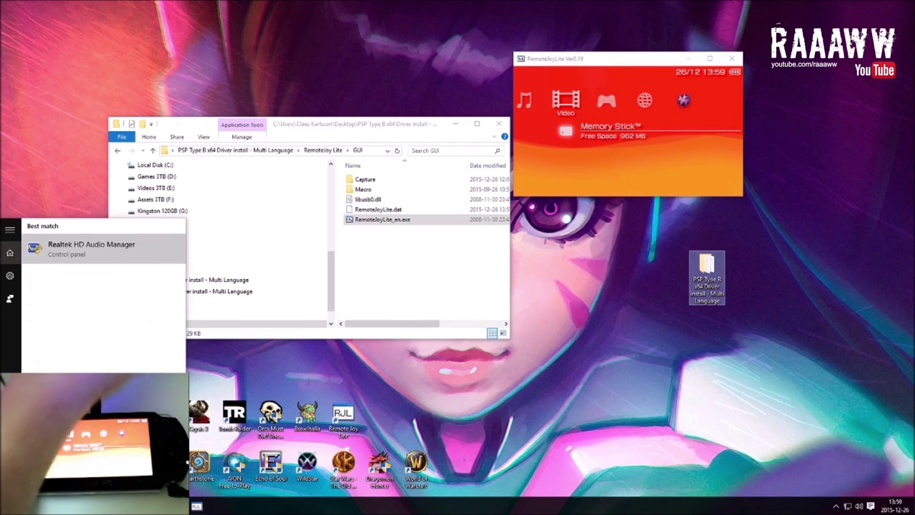
{"action": "left_click", "coordinate": [57, 244]}
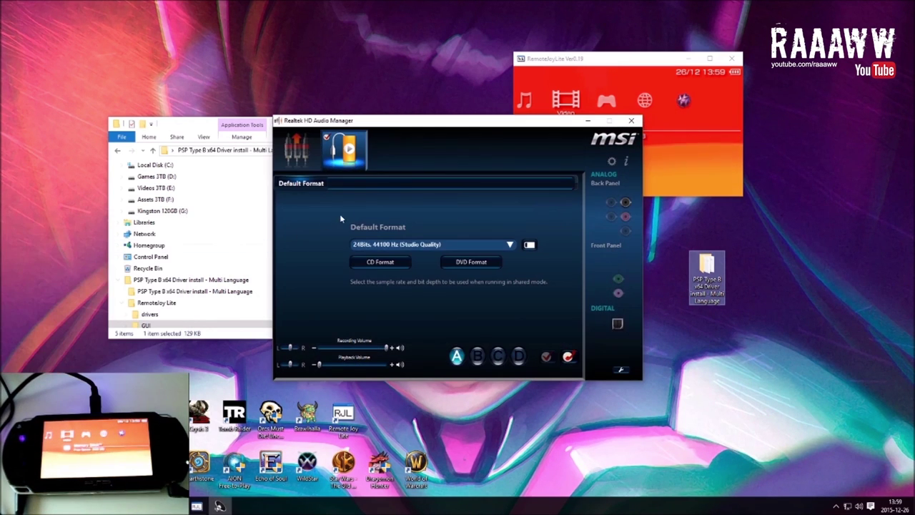
{"action": "left_click_drag", "start_coordinate": [434, 128], "coordinate": [421, 91]}
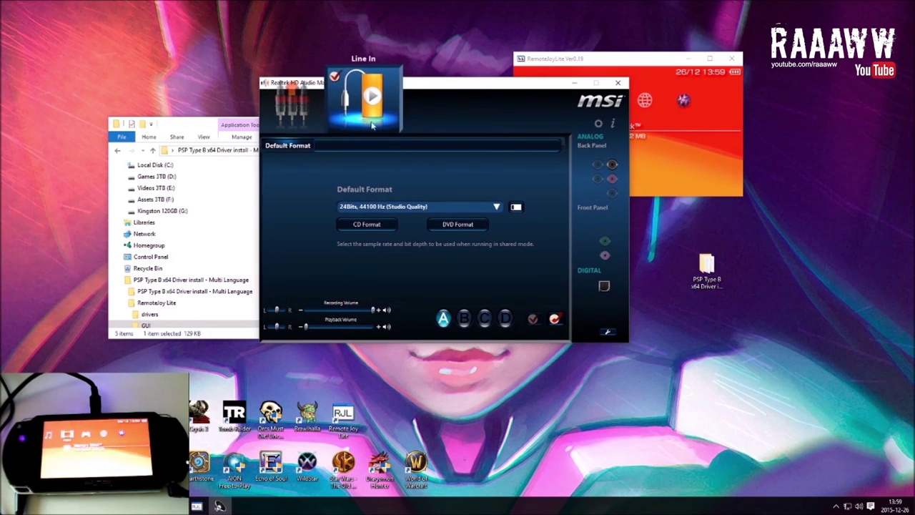
{"action": "left_click_drag", "start_coordinate": [373, 316], "coordinate": [391, 312]}
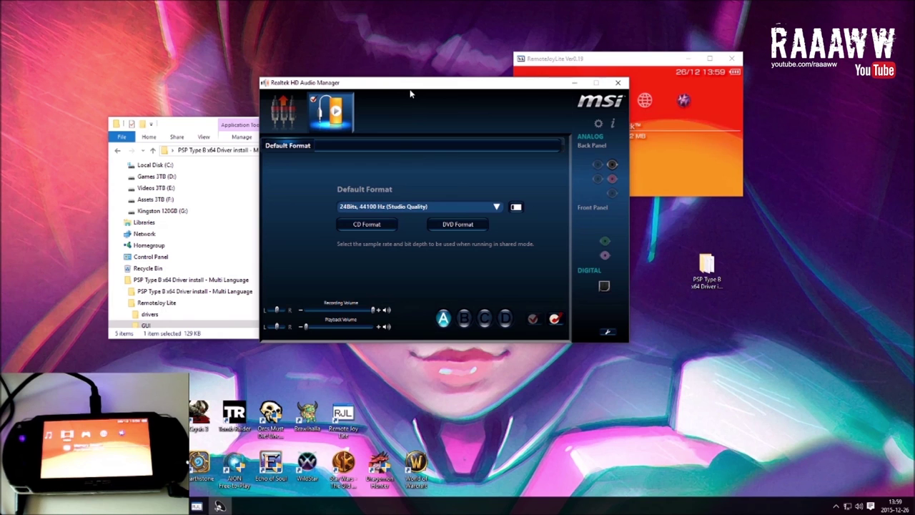
Move Realtek HD Audio Manager clear of the PSP display, close it and shift the GUI folder window slightly.
{"action": "left_click_drag", "start_coordinate": [404, 92], "coordinate": [371, 70]}
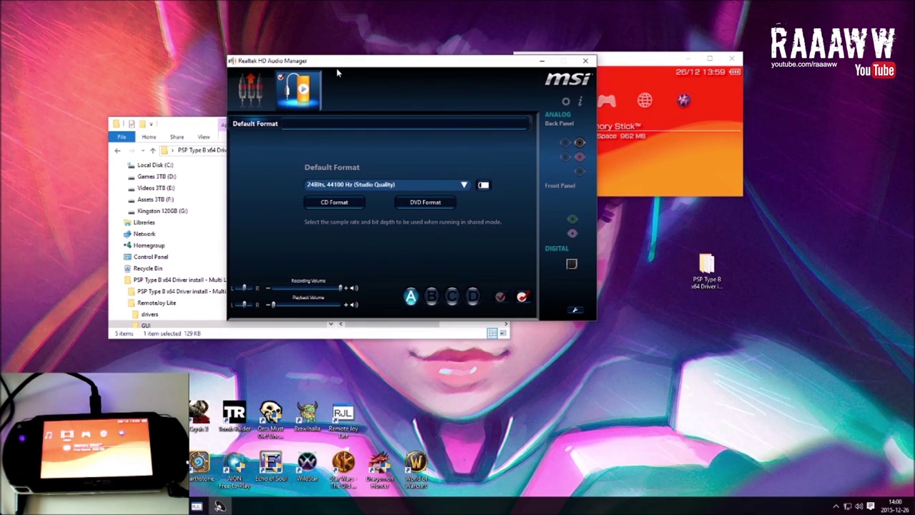
{"action": "left_click_drag", "start_coordinate": [353, 65], "coordinate": [386, 81]}
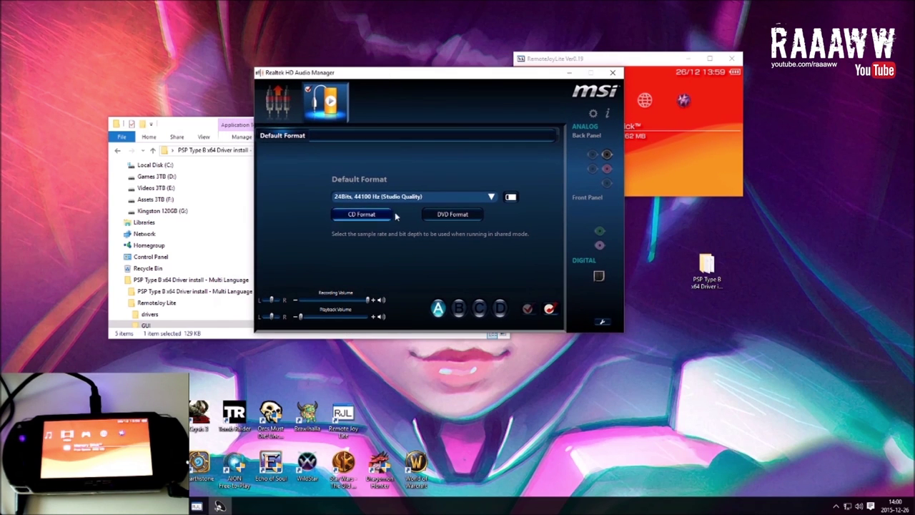
{"action": "left_click_drag", "start_coordinate": [471, 79], "coordinate": [556, 178]}
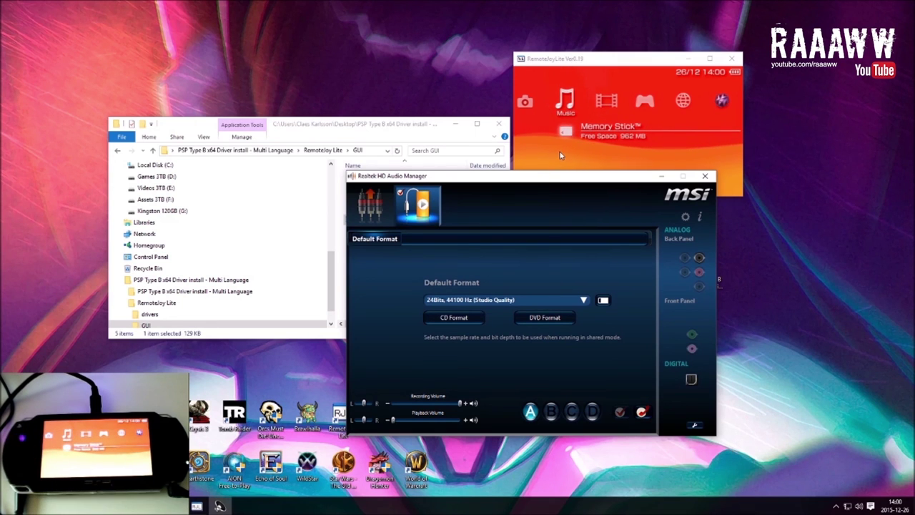
{"action": "left_click_drag", "start_coordinate": [557, 186], "coordinate": [601, 187]}
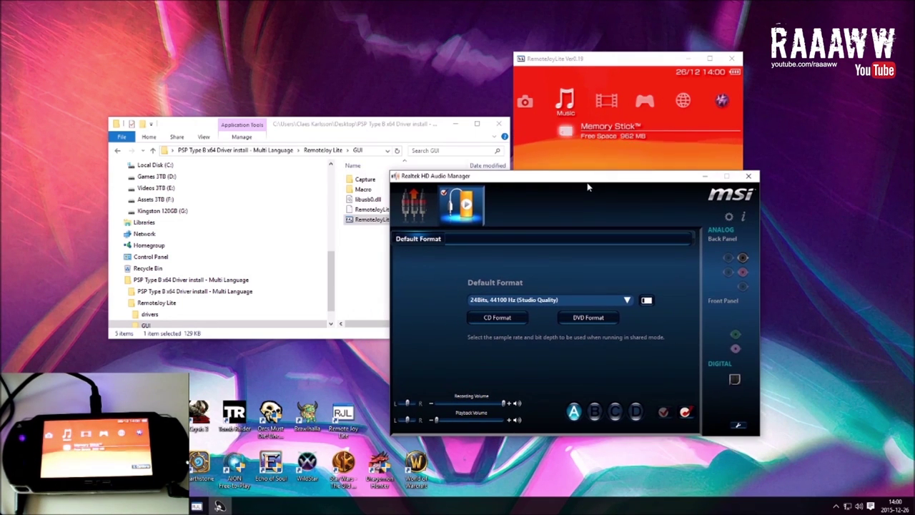
{"action": "left_click", "coordinate": [749, 176]}
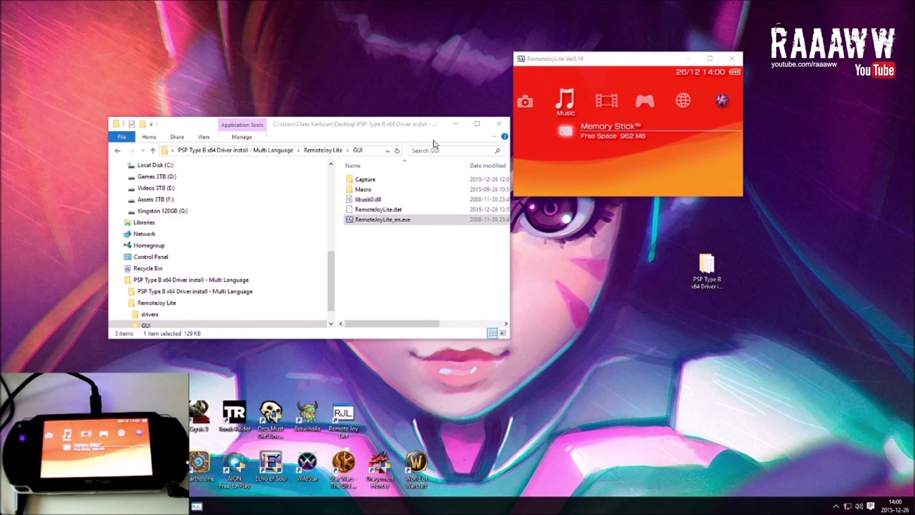
{"action": "left_click_drag", "start_coordinate": [392, 130], "coordinate": [388, 119]}
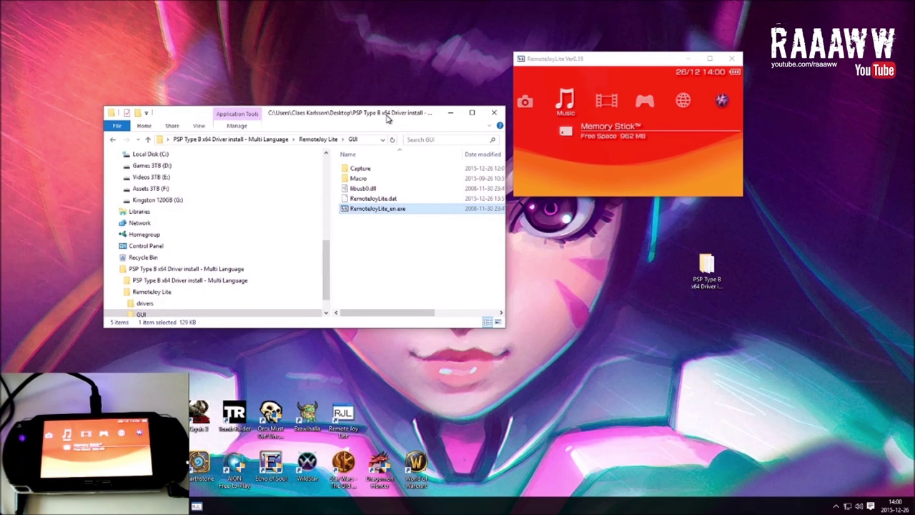